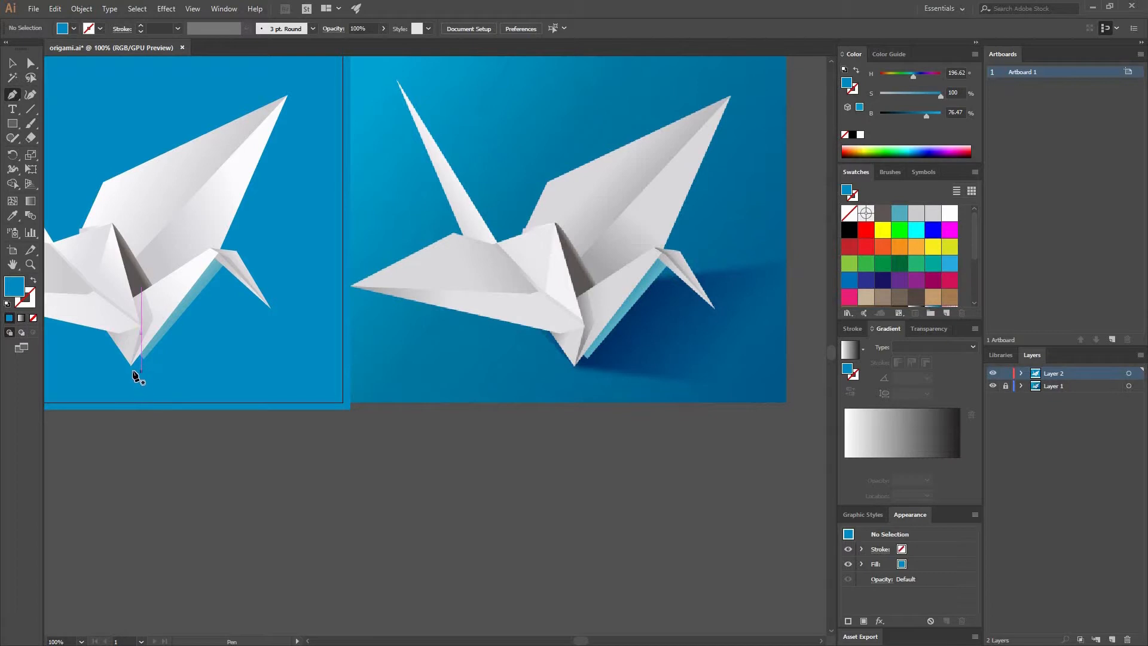
Draw a four-sided shadow shape, about 395 x 265 px, from the crane's bottom tip past the artboard's edge, and adjust its upper outer corner.
click(130, 366)
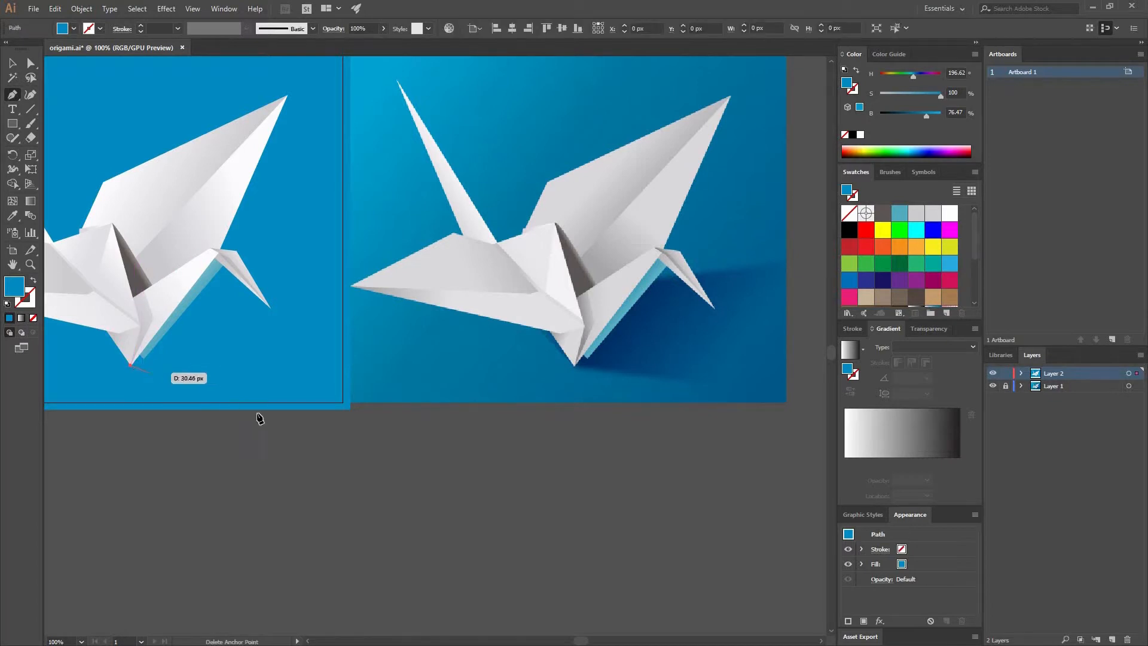
click(339, 423)
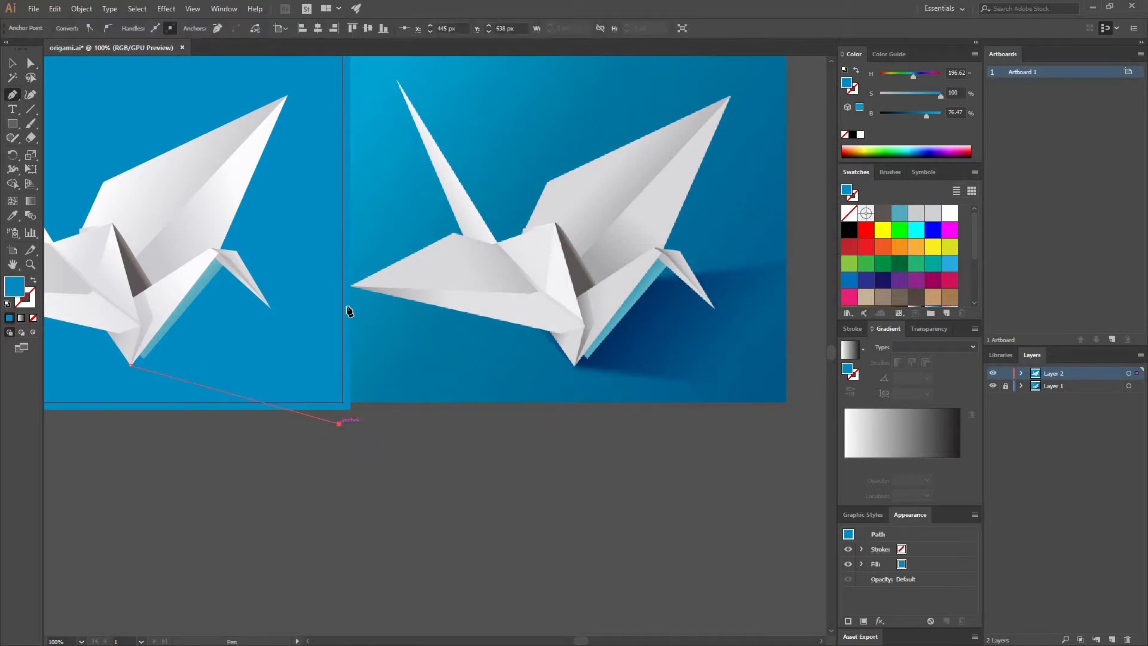
drag(359, 432, 359, 431)
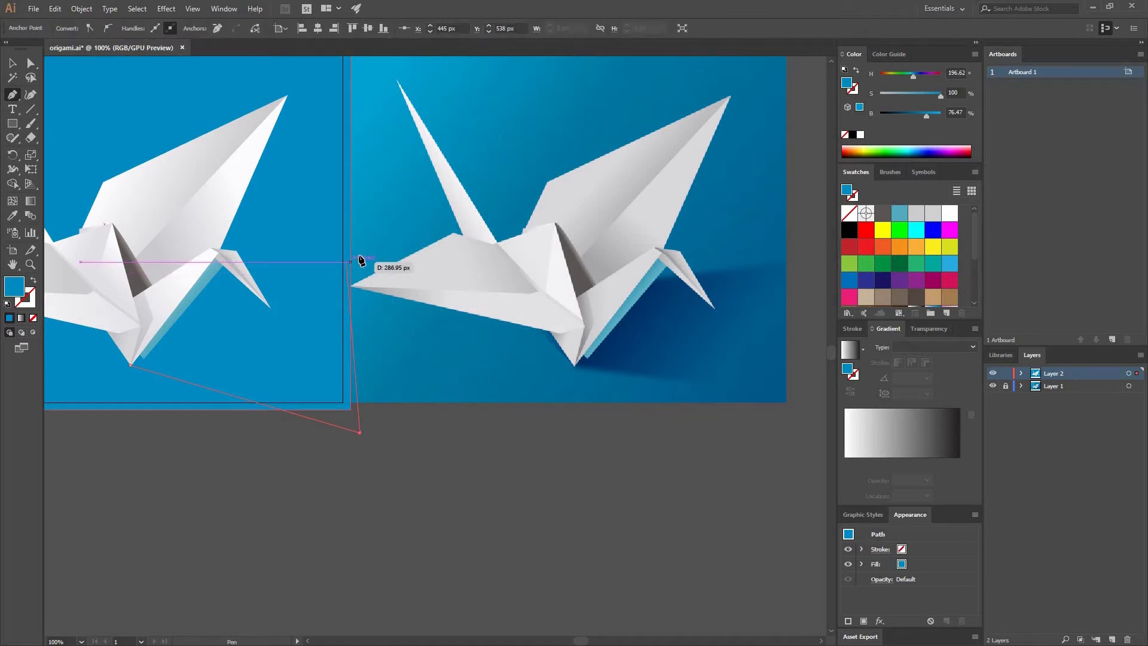
click(360, 255)
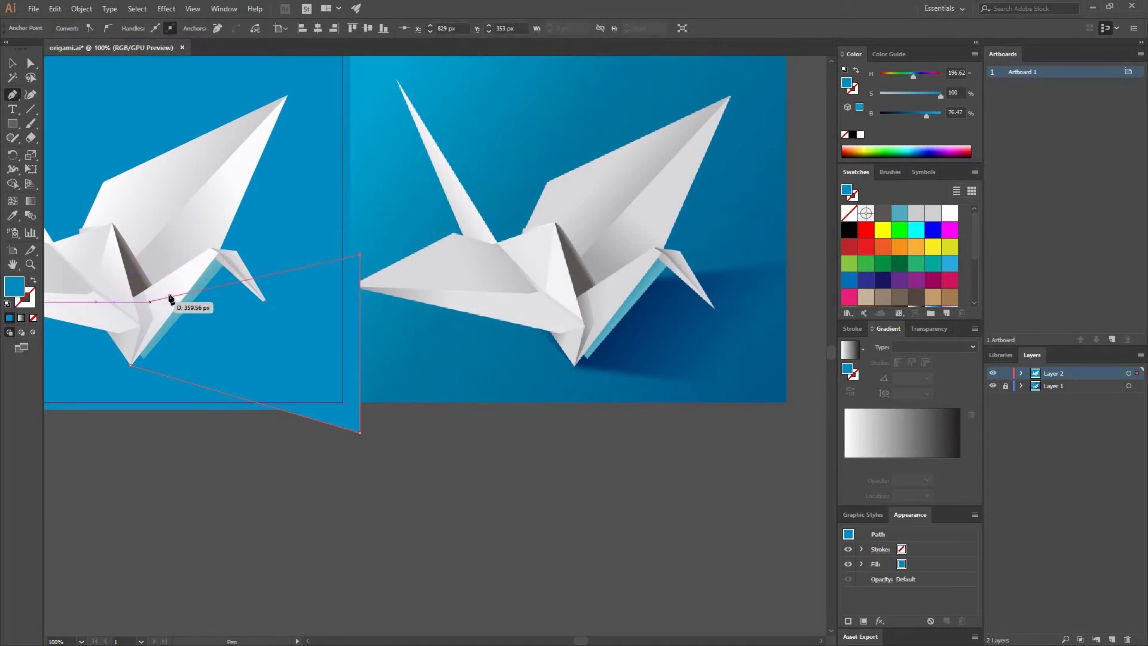
click(170, 294)
click(130, 364)
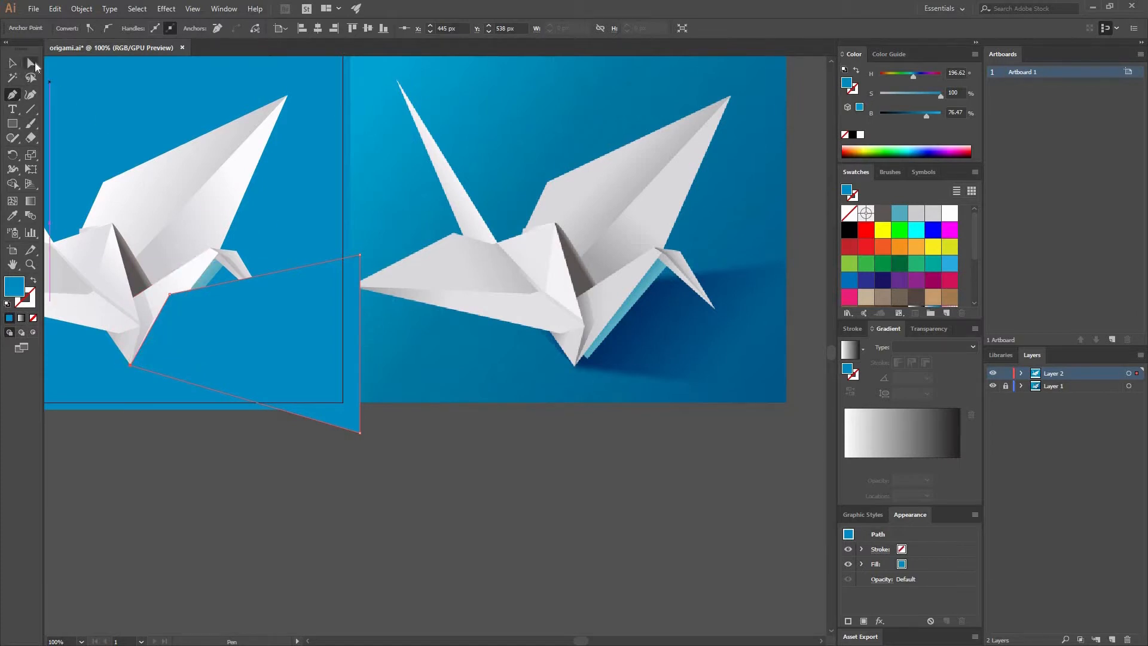
click(33, 65)
drag(360, 255, 366, 275)
Fill the shadow shape with the grey gradient sampled from the crane's small tail fold, reducing it to two stops at 0% and 100%.
click(13, 217)
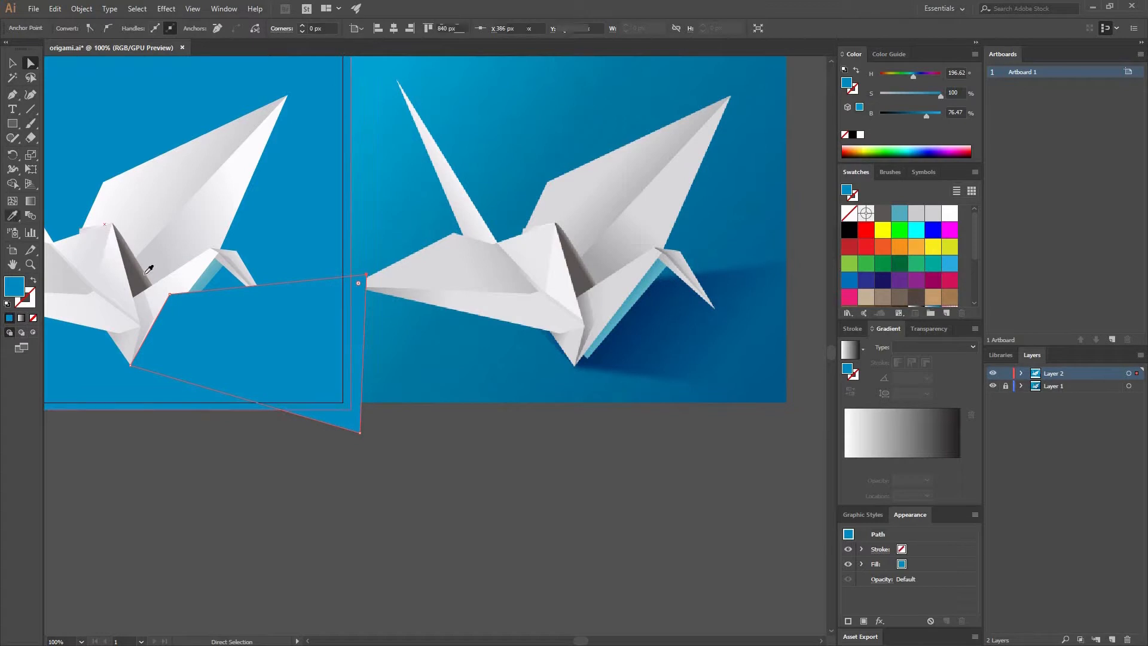
click(244, 254)
key(v)
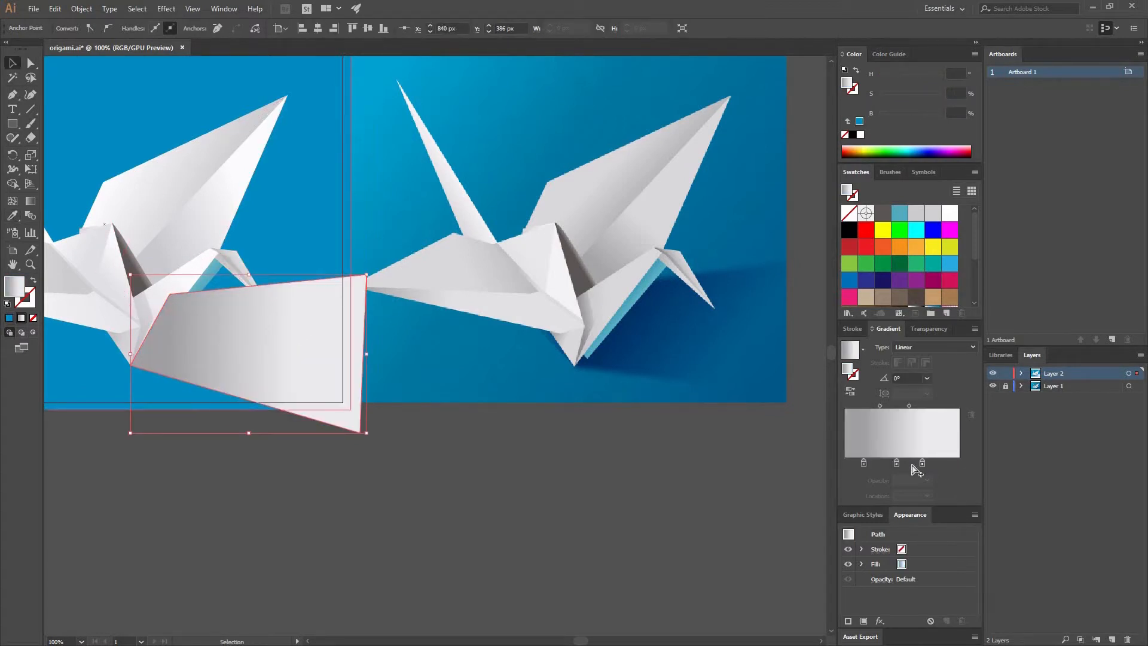
mouse_move(922, 463)
mouse_down()
mouse_move(920, 493)
mouse_move(970, 469)
mouse_up()
drag(863, 464, 848, 465)
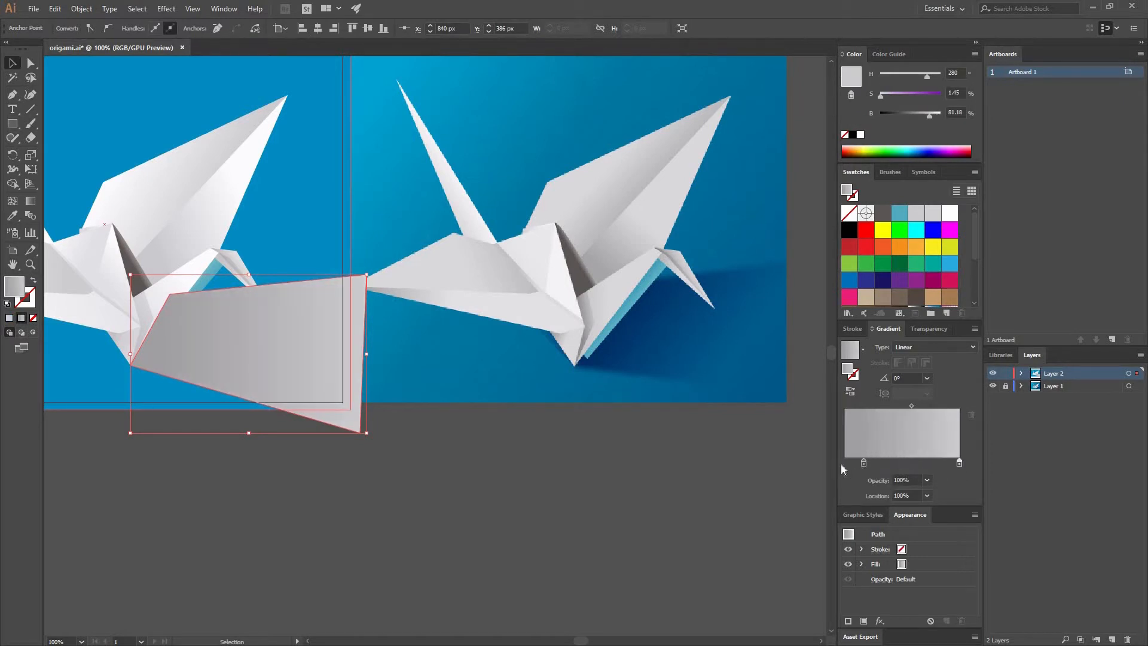
Place the lighter gradient stop at 72.45% with 0% opacity, and give the dark stop at 0% a brightness of 58.82%.
drag(959, 464, 926, 463)
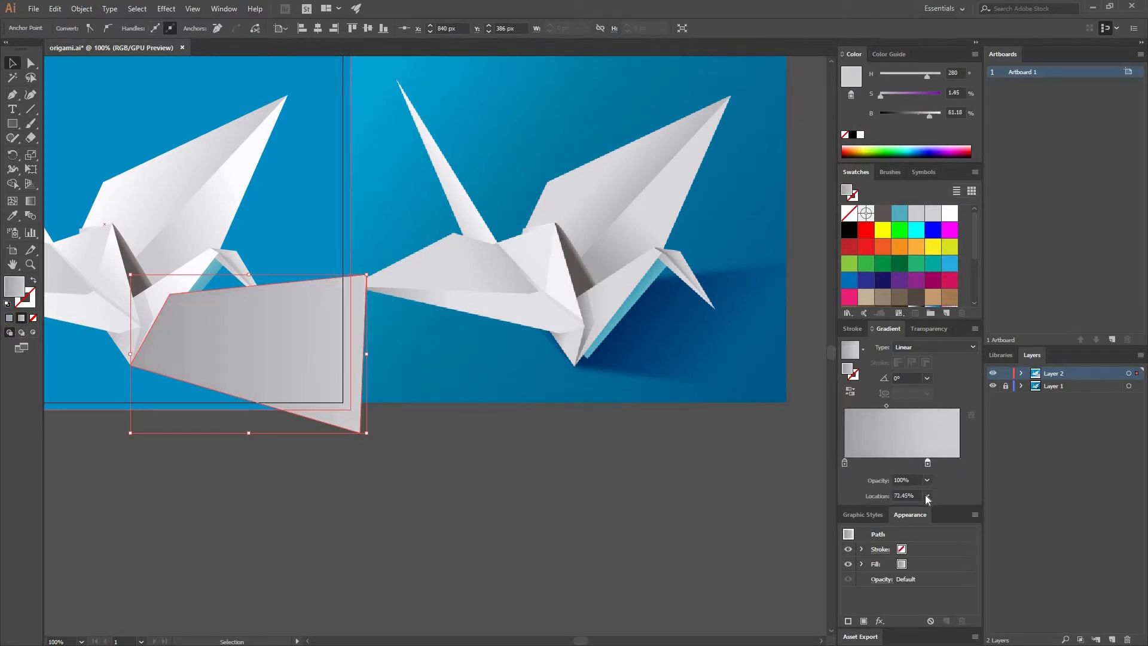
click(927, 480)
click(936, 497)
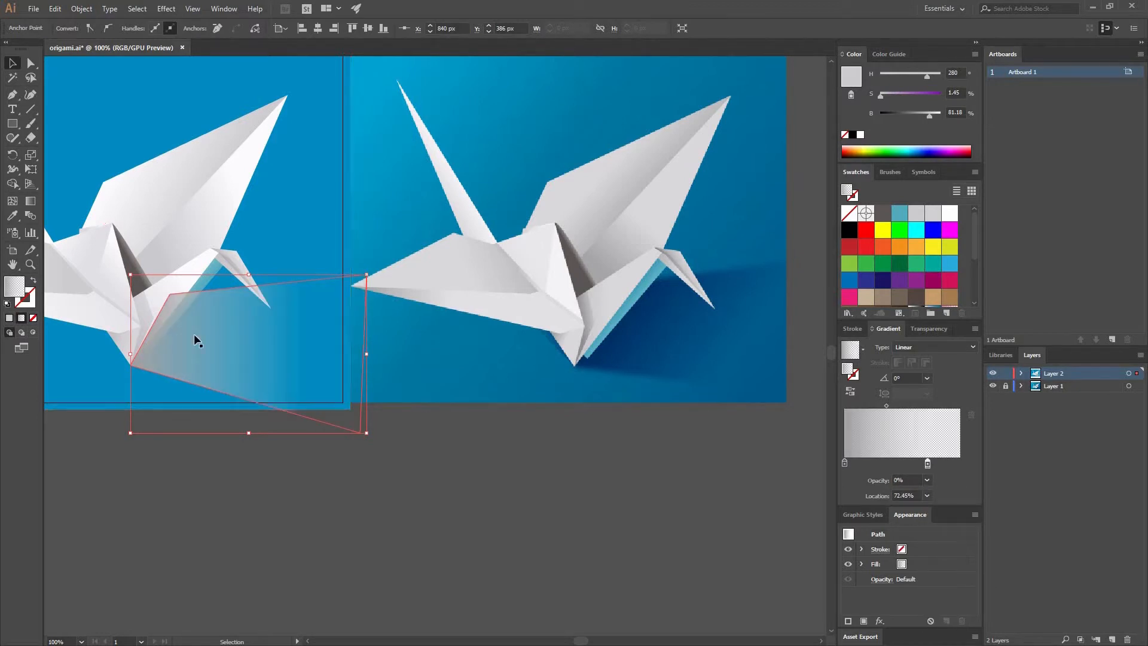
drag(844, 463, 847, 462)
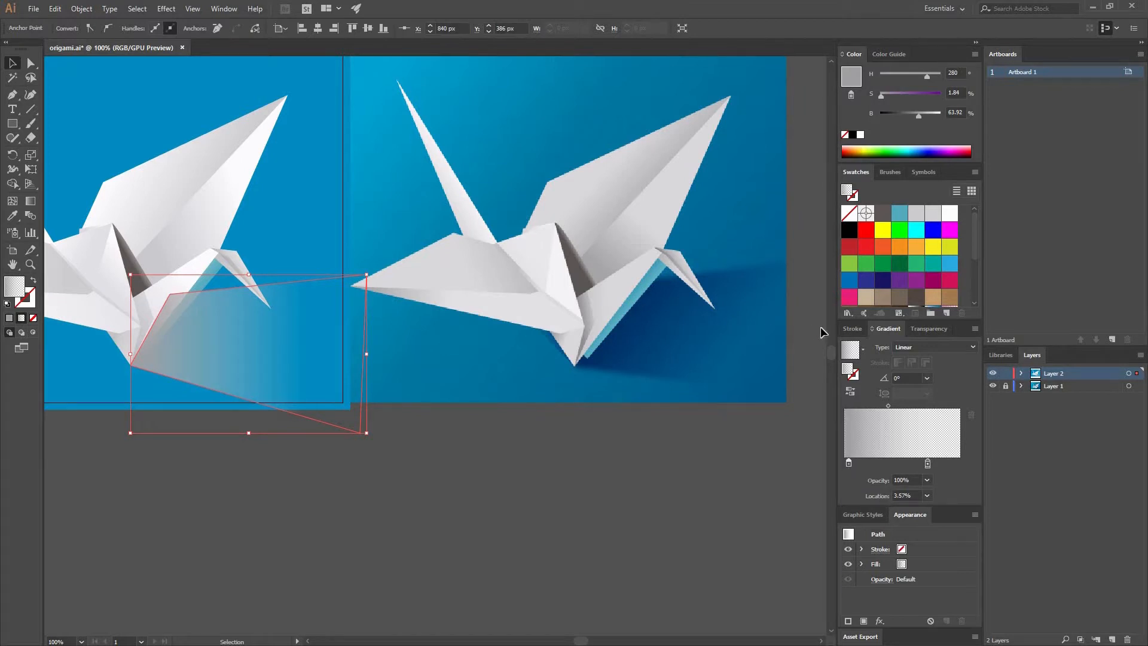
drag(845, 465, 842, 465)
drag(915, 117, 912, 117)
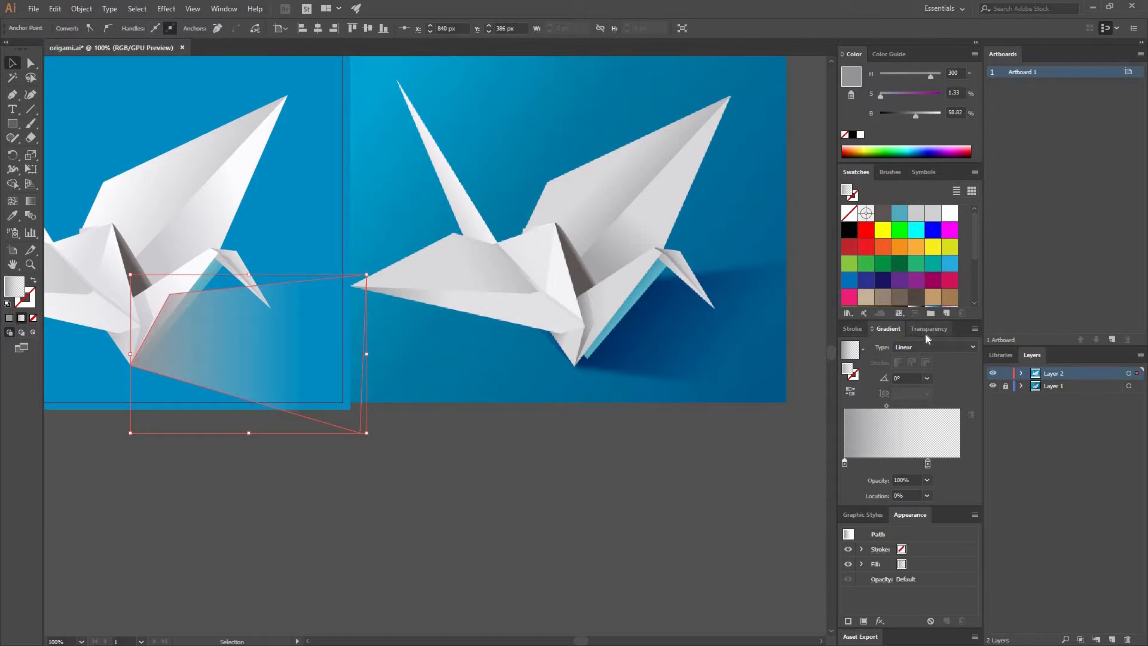
Set the shadow's blending mode to Color Burn and darken the dark gradient stop to about 50% brightness.
click(927, 330)
click(879, 348)
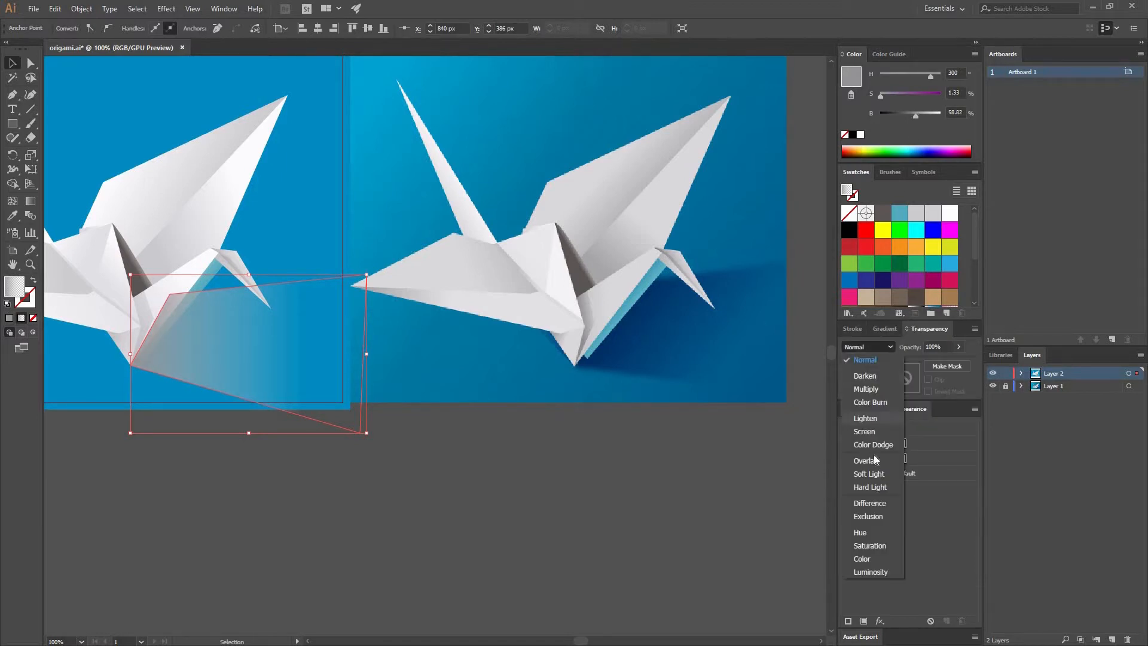
click(877, 402)
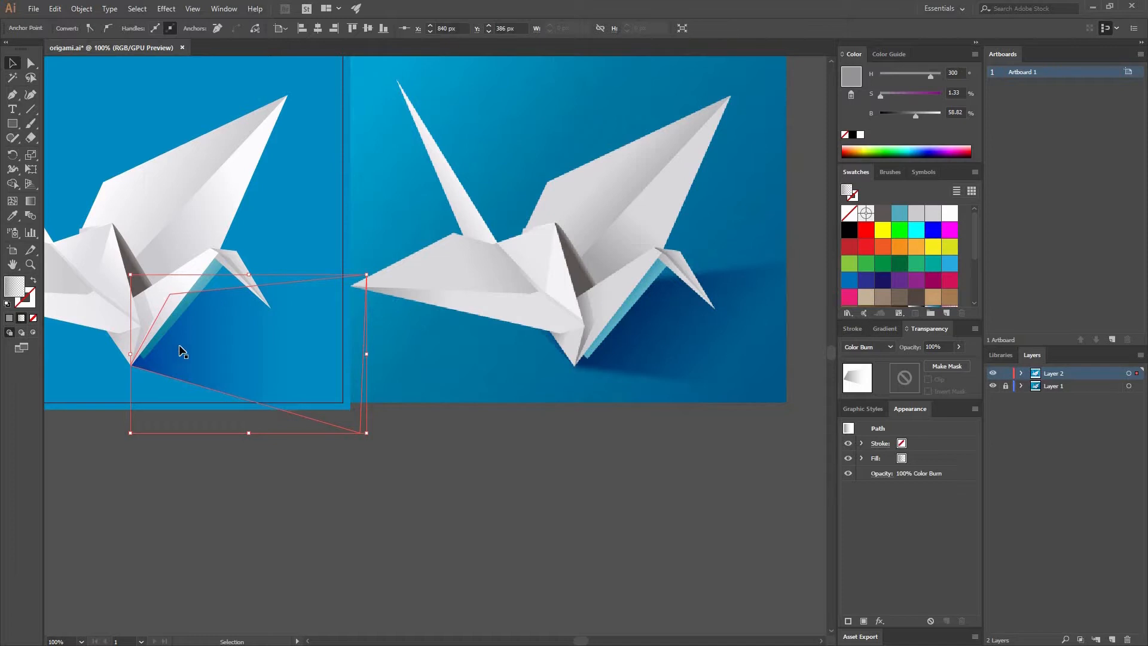
click(879, 328)
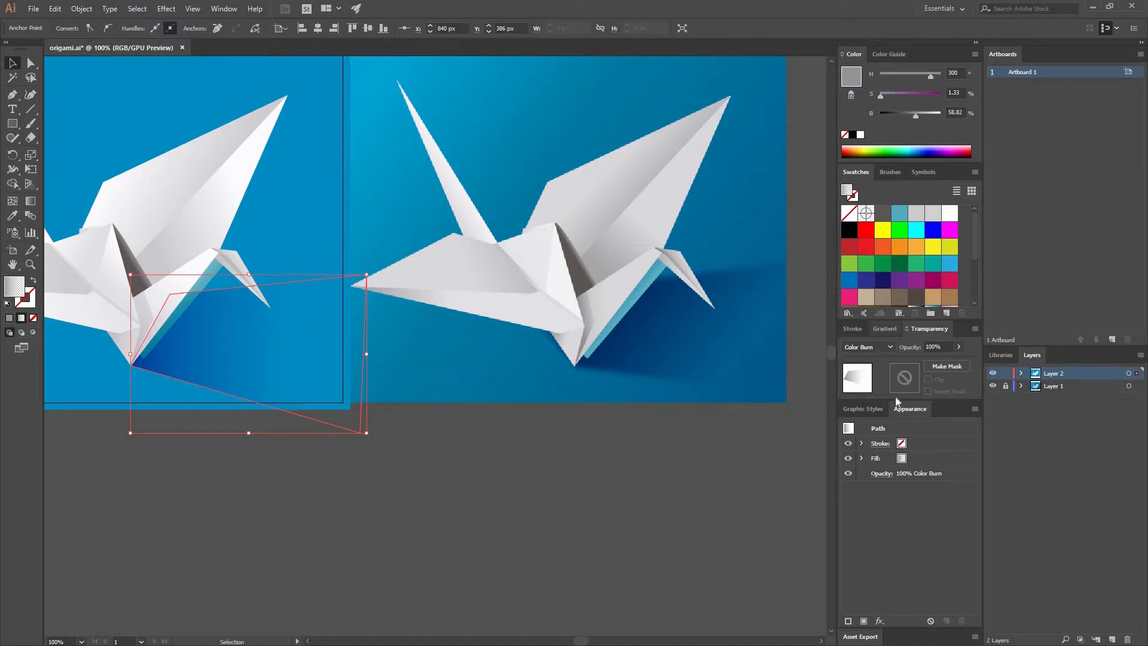
click(907, 113)
click(909, 114)
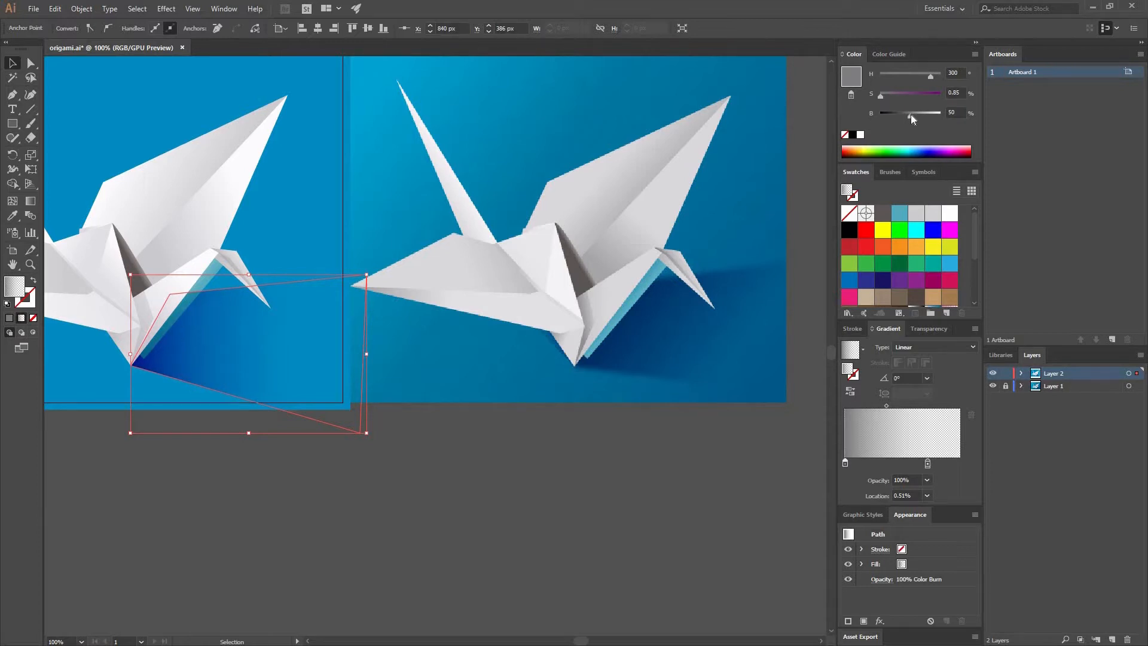
Reposition the shadow gradient at a -7.4° angle, starting near the crane's body, and move its midpoint outward.
key(g)
drag(367, 354, 365, 376)
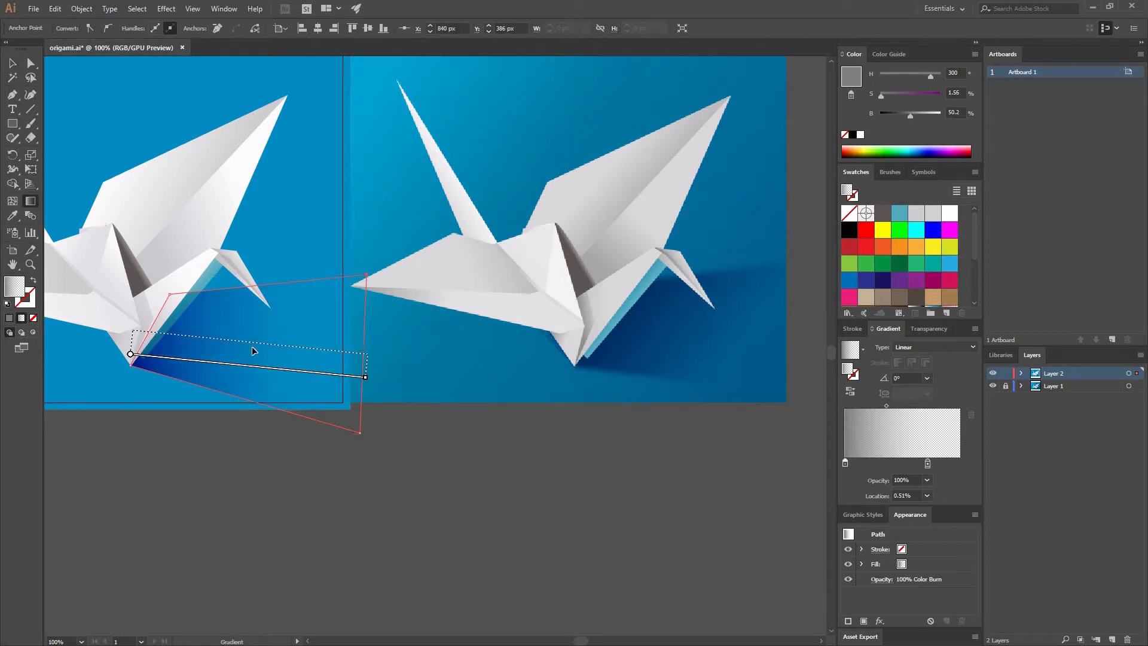
drag(250, 344, 266, 335)
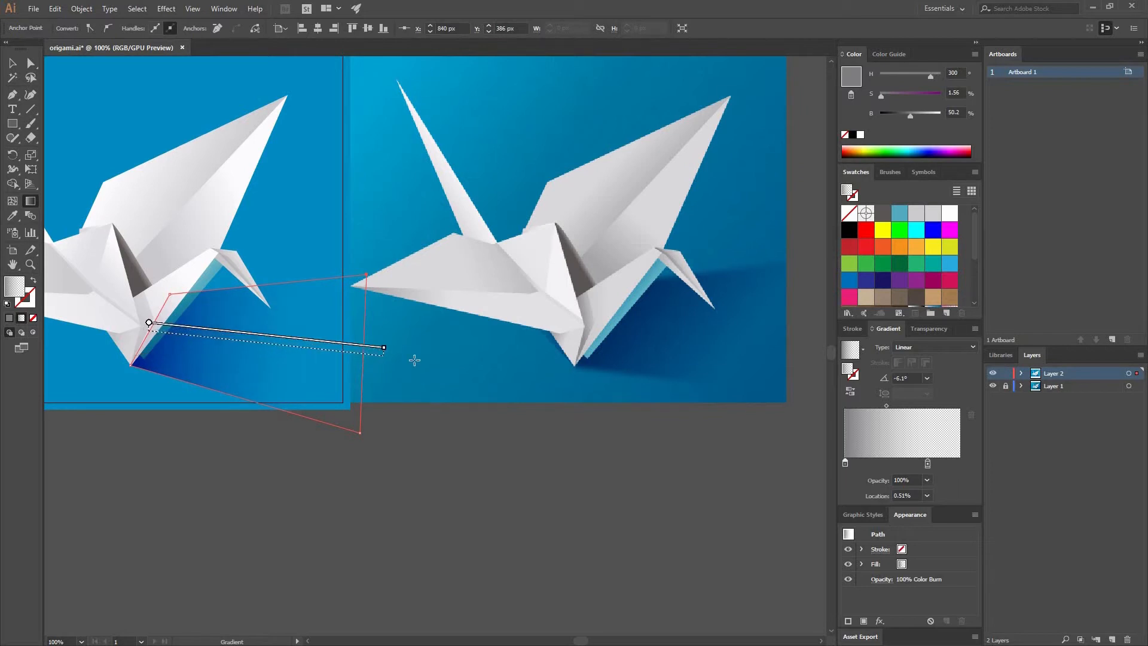
drag(389, 357, 389, 361)
drag(255, 344, 255, 339)
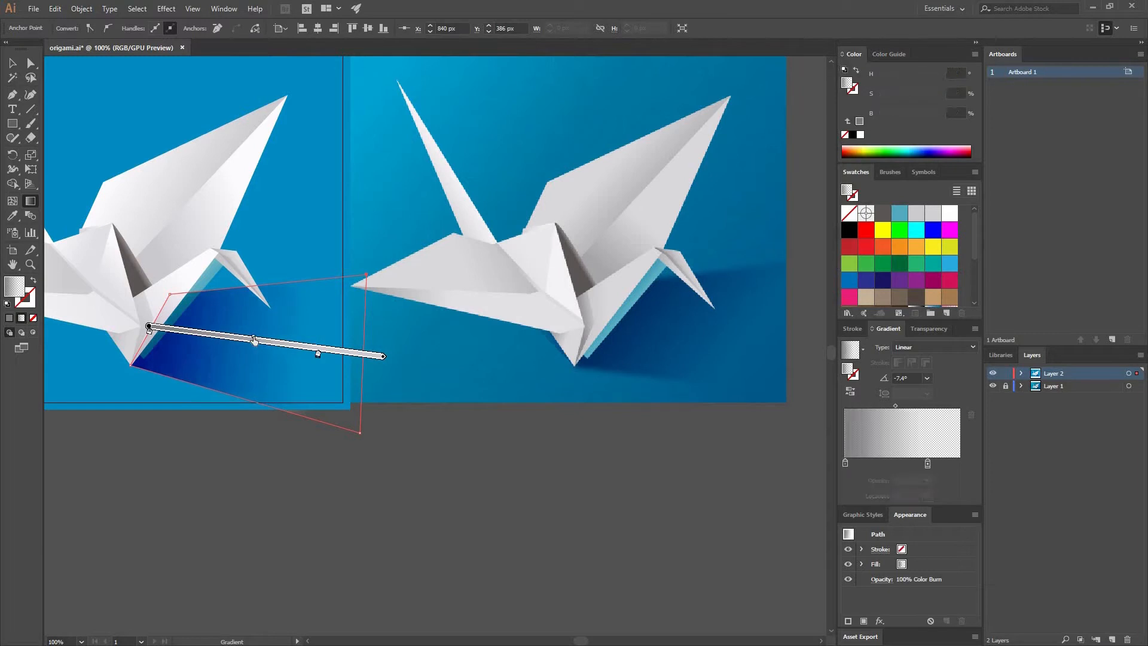
click(17, 63)
click(407, 558)
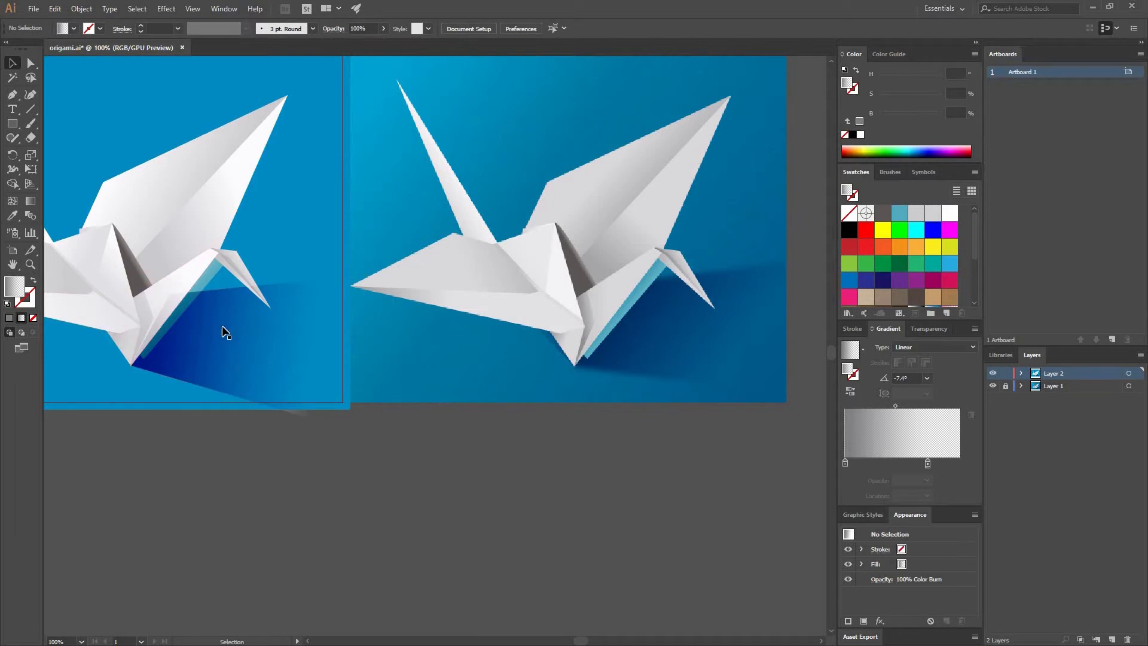
Send the shadow shape and the blue background together to the back, behind the crane.
click(329, 318)
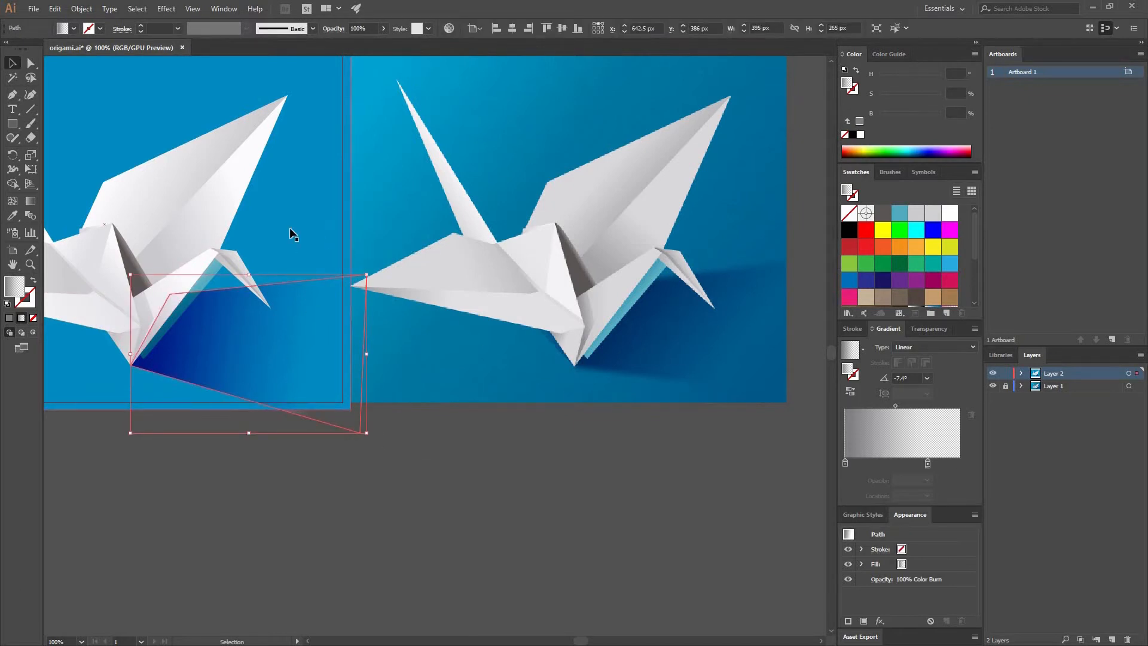
shift+click(307, 214)
drag(404, 434, 591, 523)
right_click(479, 234)
mouse_move(526, 404)
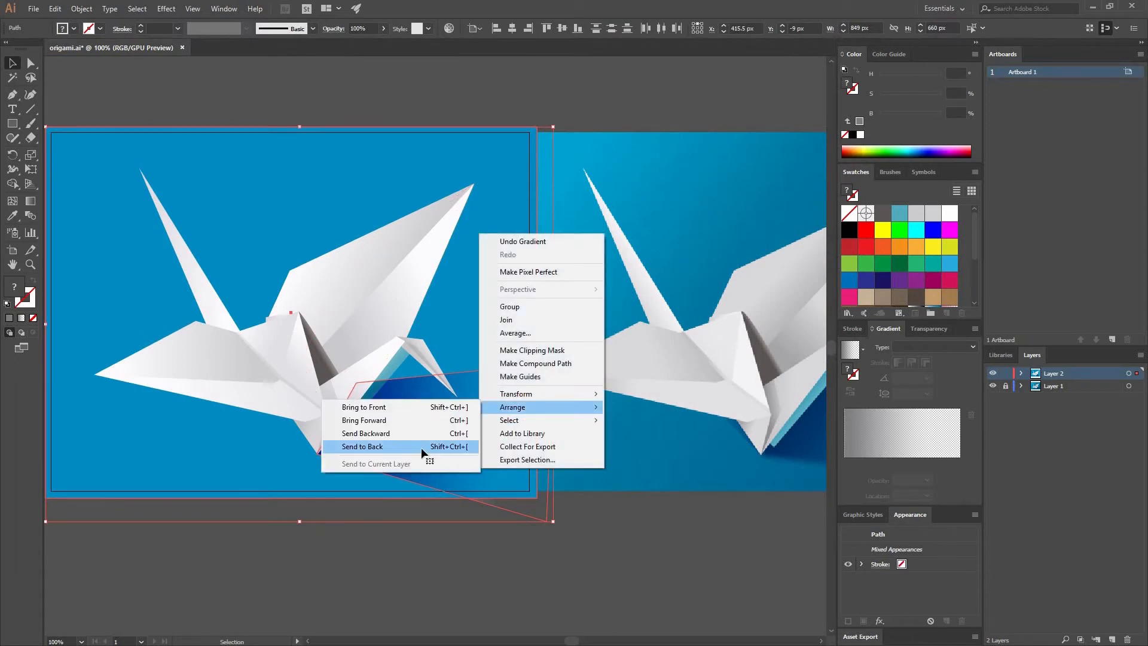
click(421, 447)
click(400, 523)
Apply a Gaussian Blur with a 4.6 pixel radius to the shadow shape.
drag(500, 518, 326, 487)
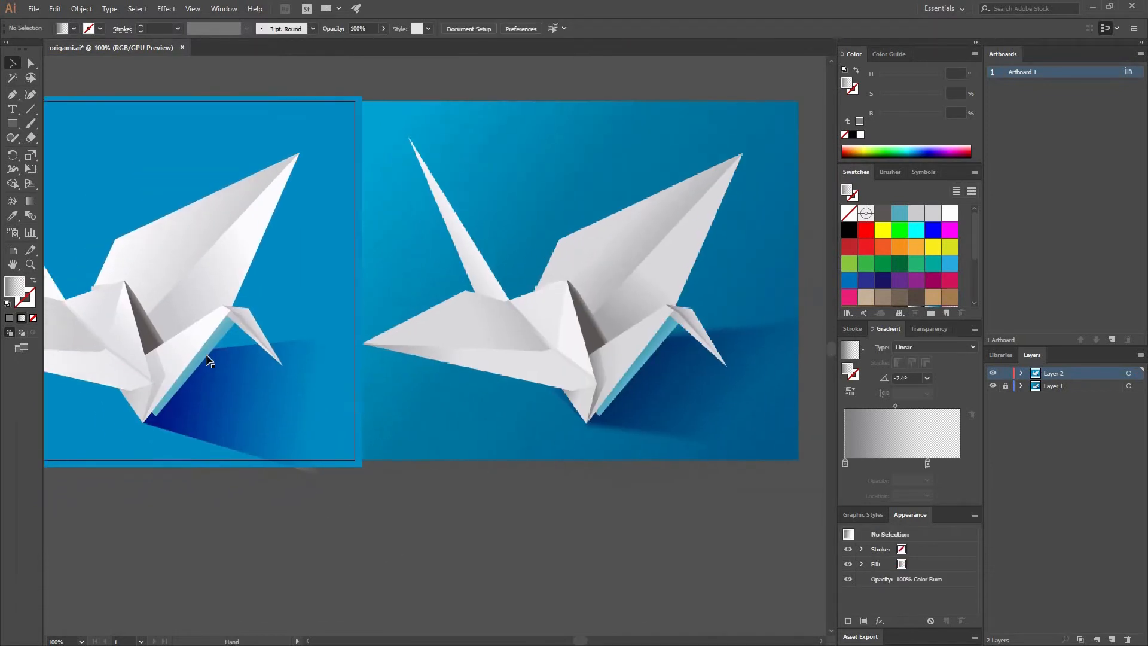
drag(242, 388, 250, 385)
click(250, 385)
click(167, 10)
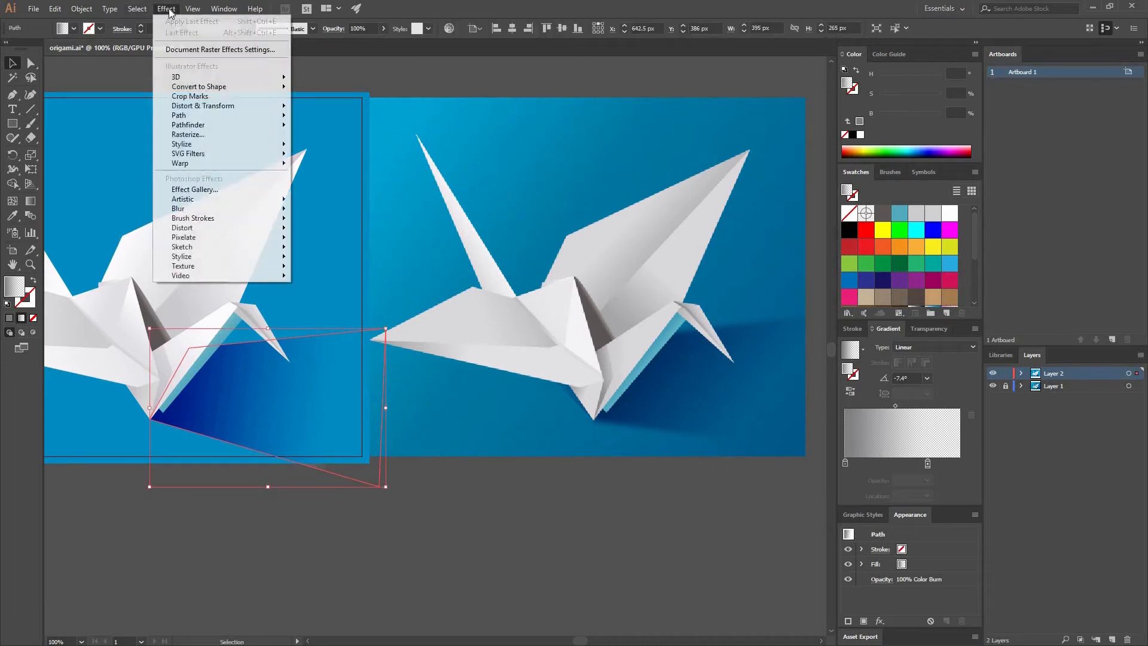
mouse_move(207, 208)
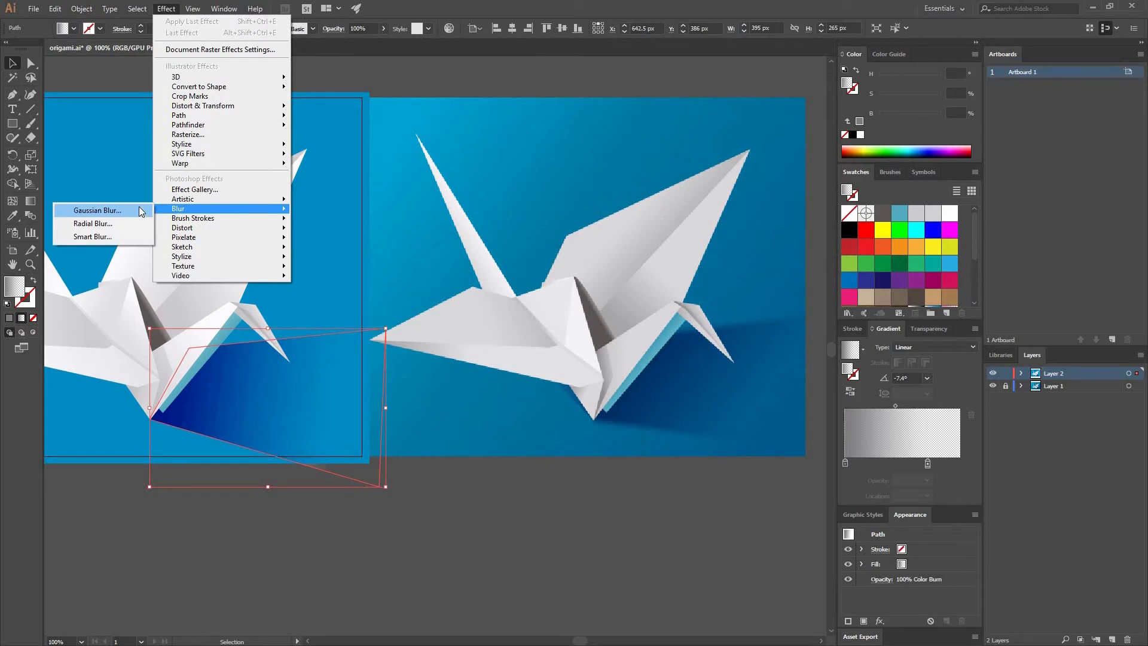
click(137, 210)
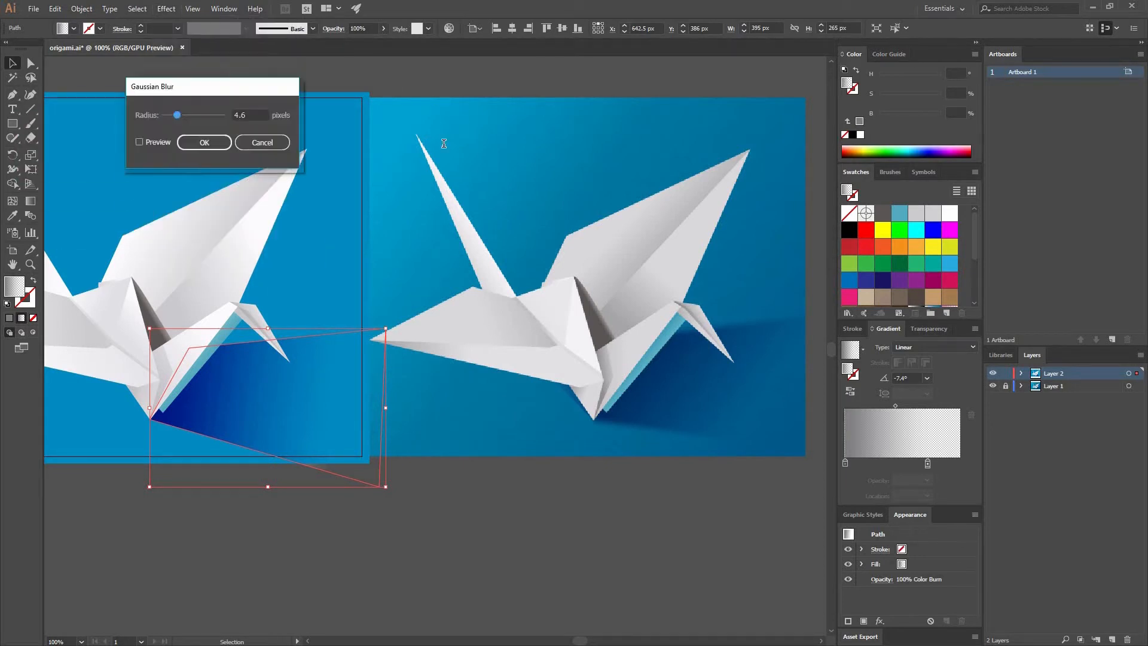
click(346, 166)
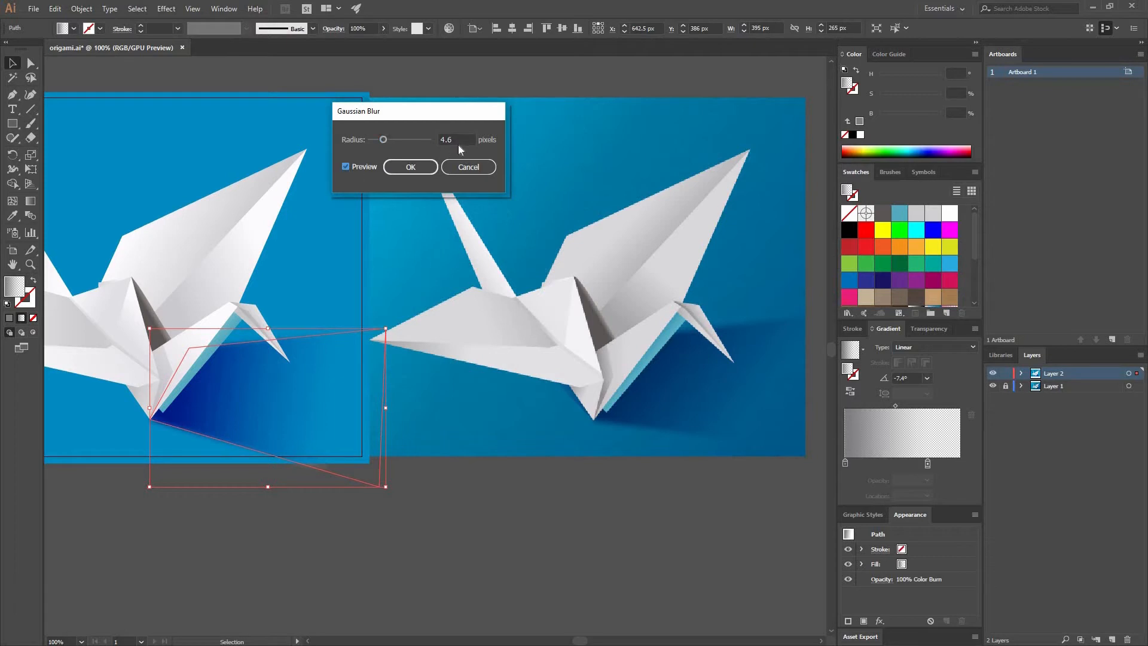
click(403, 167)
click(376, 590)
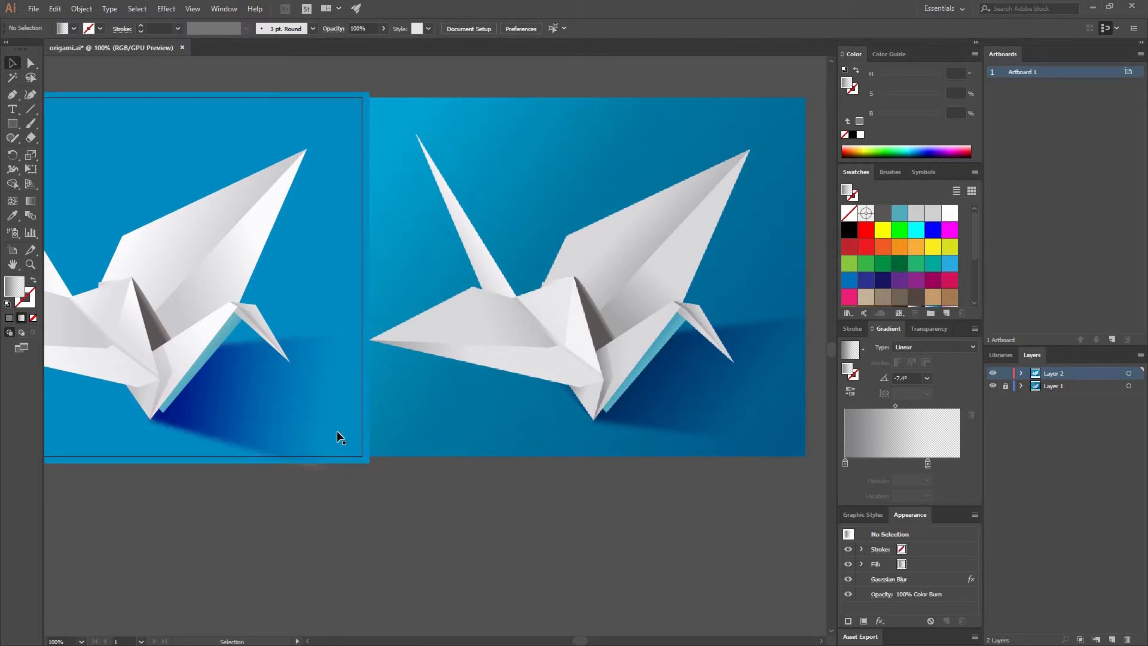
Reduce the shadow shape's opacity to 80%.
click(299, 386)
click(930, 328)
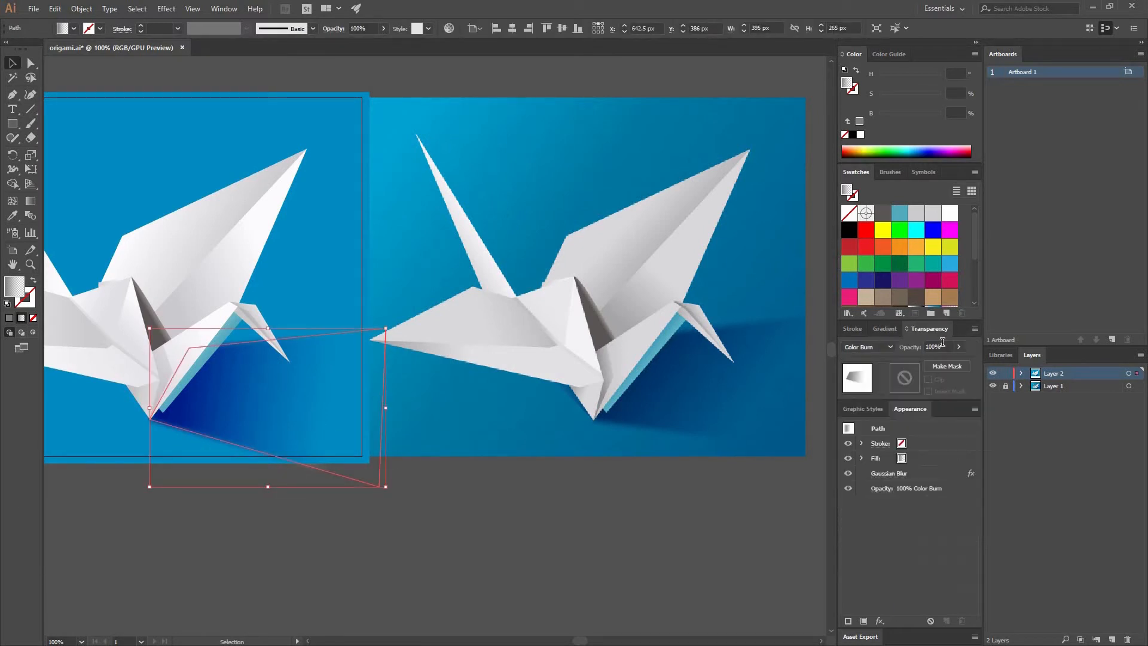
click(850, 340)
text(80)
key(Return)
click(356, 516)
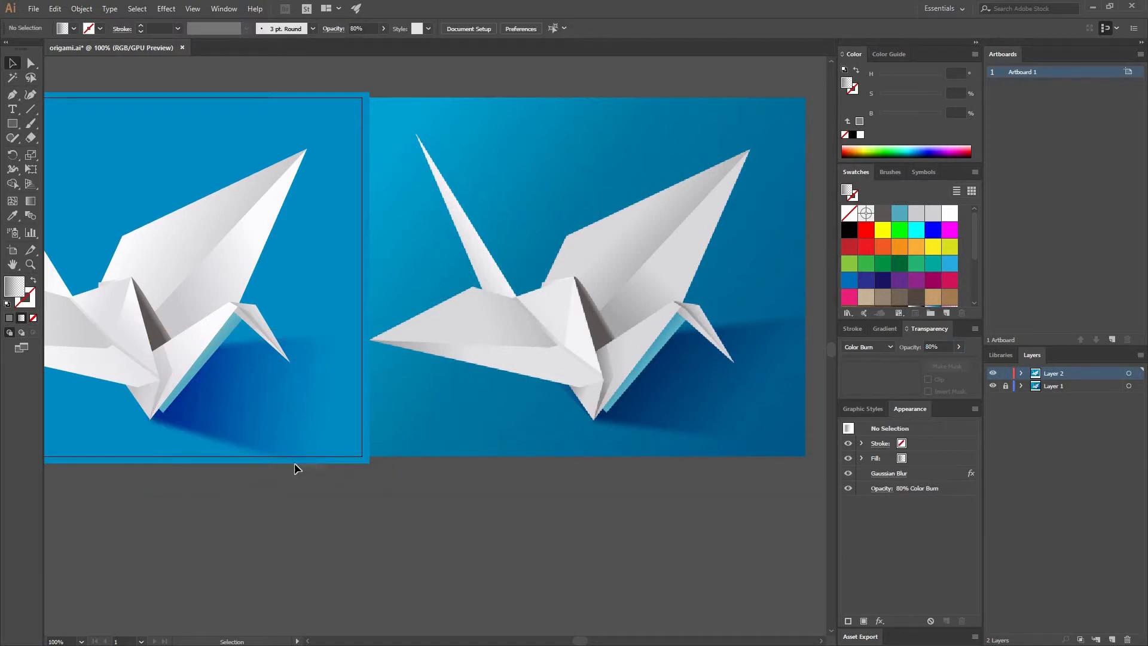
Draw a small triangular shadow shape, about 76 x 79 px, from the crane's bottom tip to the underside of the front wing.
drag(308, 434, 378, 429)
click(289, 434)
click(304, 493)
drag(346, 367, 418, 359)
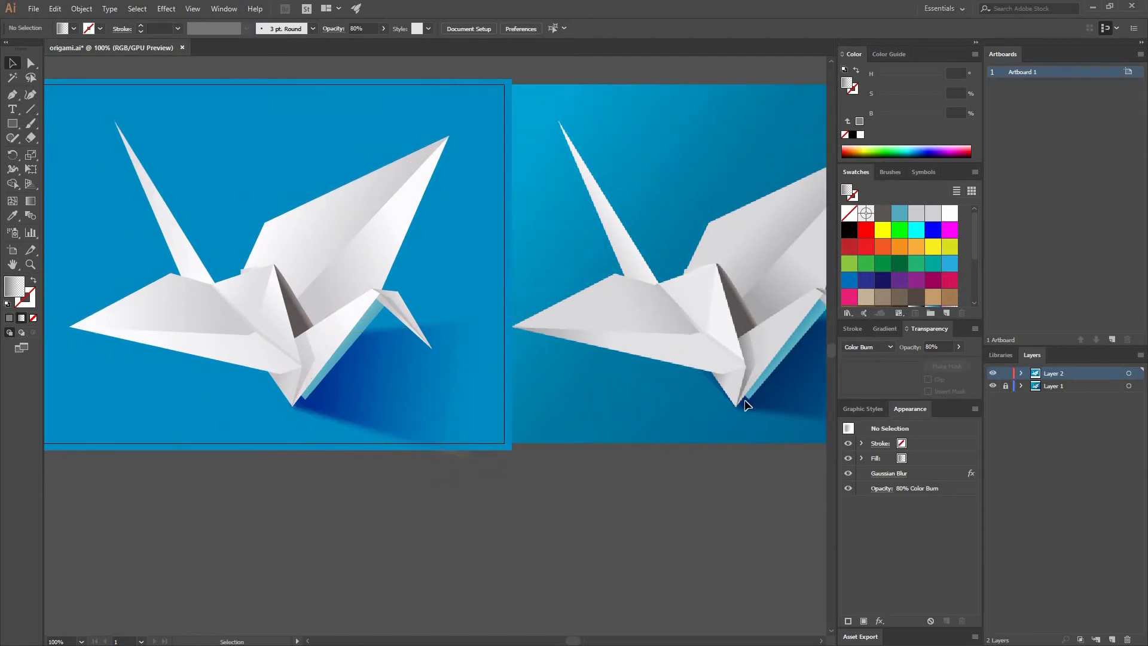
key(p)
click(291, 405)
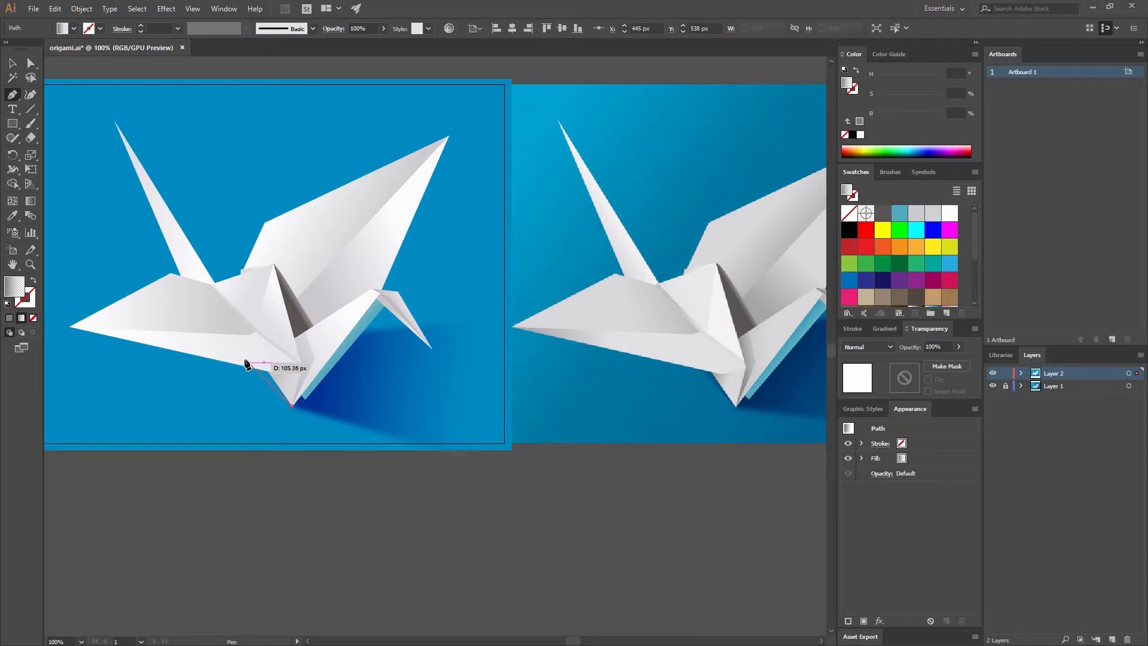
click(247, 359)
click(291, 381)
click(292, 406)
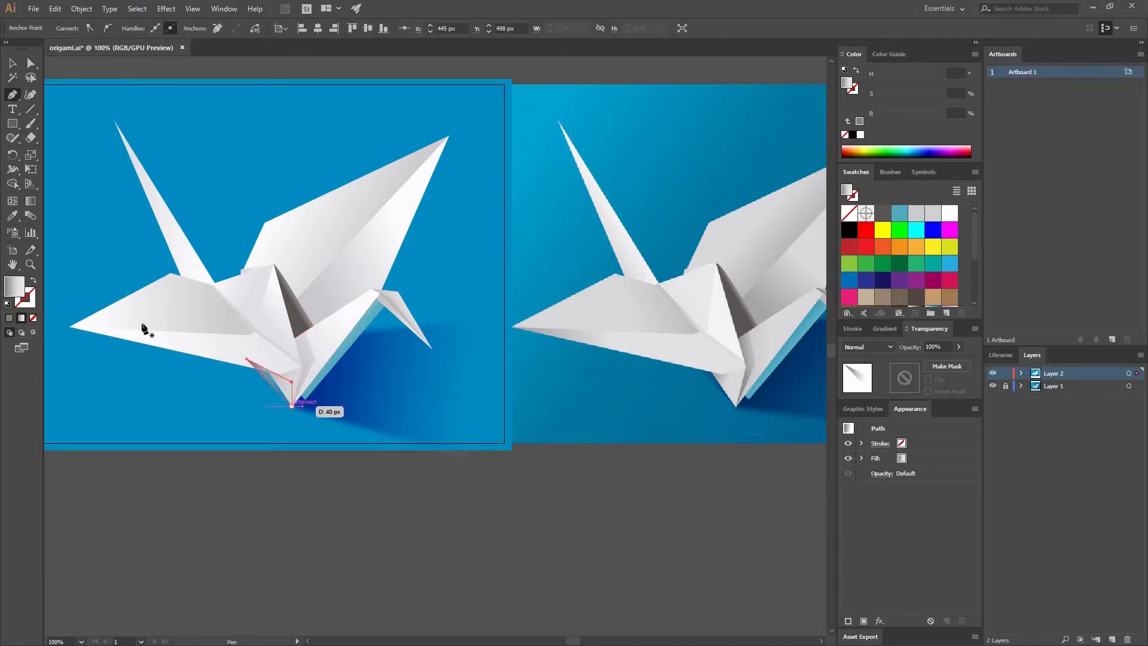
Copy the large shadow's gradient and 80% Color Burn appearance onto the small triangular shape with the Eyedropper.
click(13, 216)
click(392, 402)
key(v)
click(416, 496)
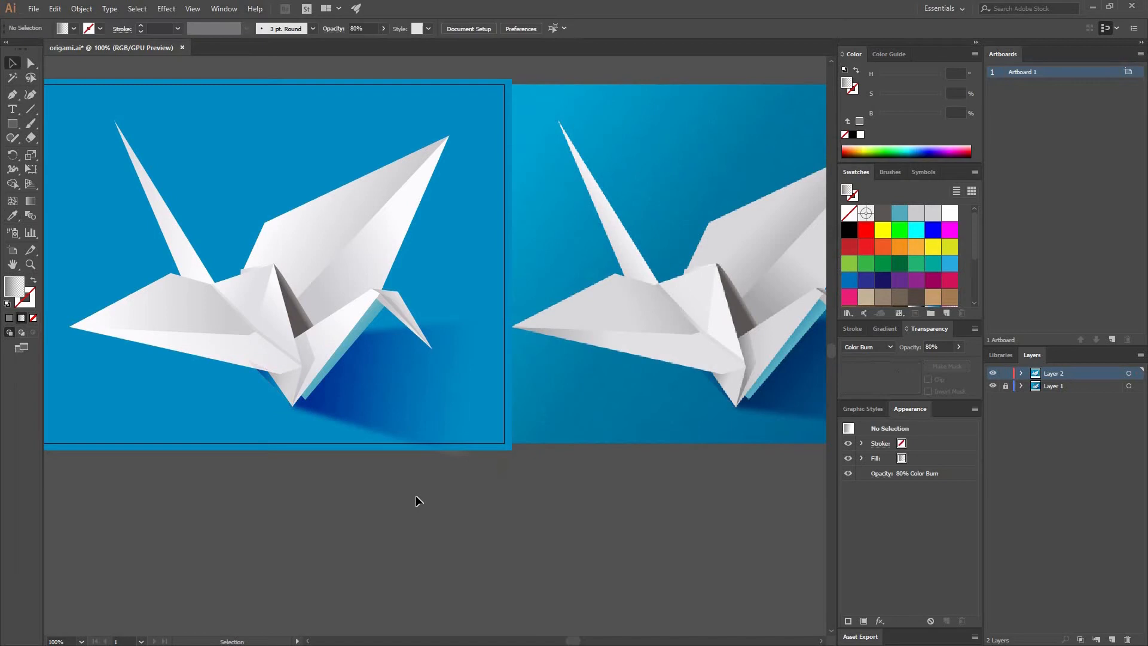
Reverse the small triangular shadow's gradient and move its midpoint to 24.47%.
click(273, 378)
click(886, 329)
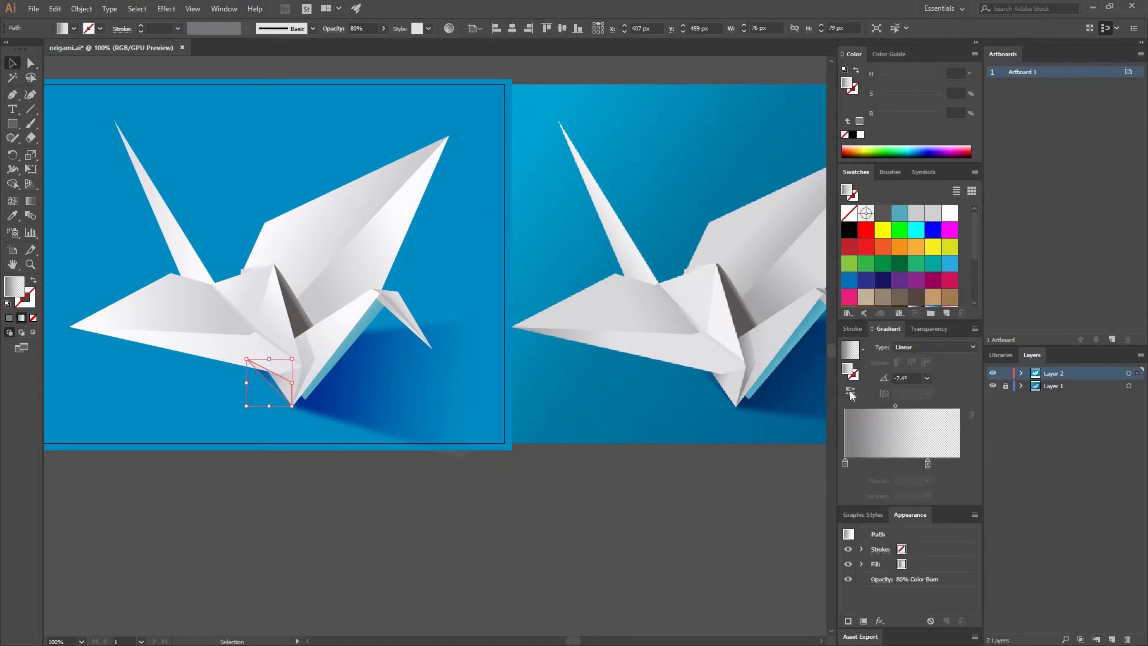
click(849, 391)
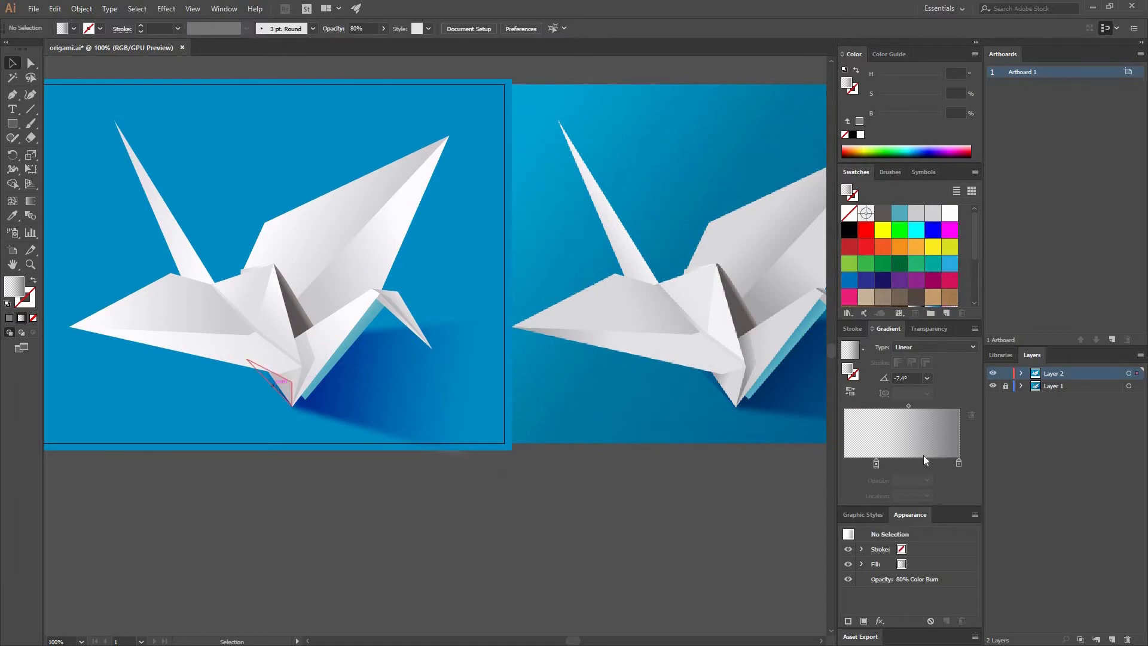
click(902, 406)
drag(899, 408, 895, 407)
click(409, 427)
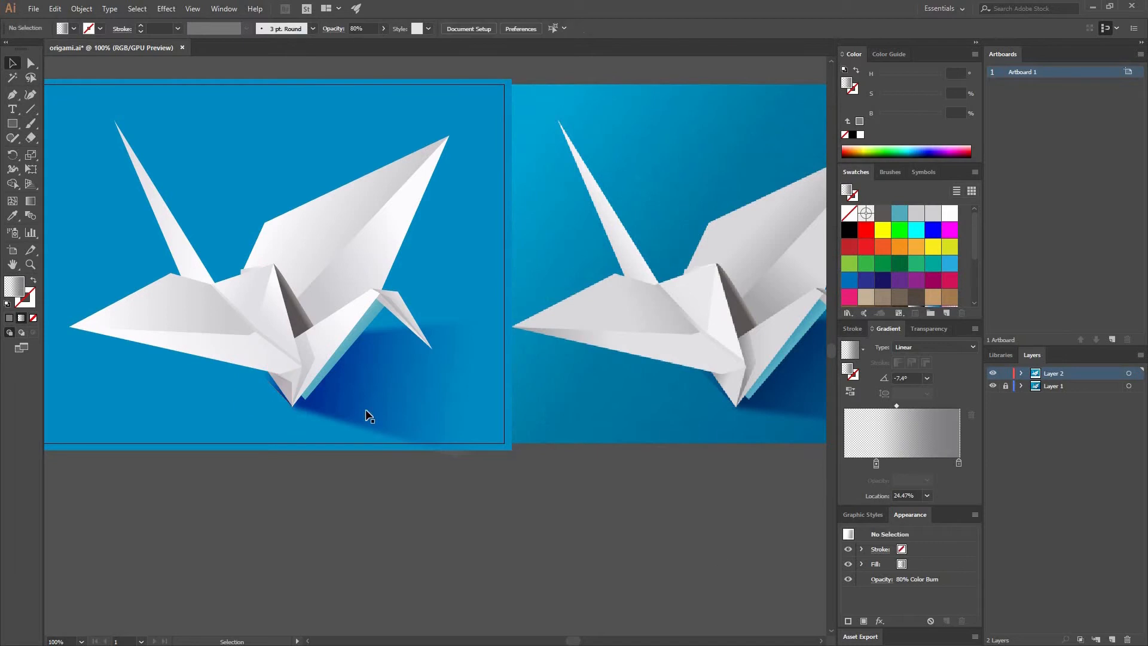
Send the blue background rectangle and both shadow shapes to the back, behind the crane.
click(475, 356)
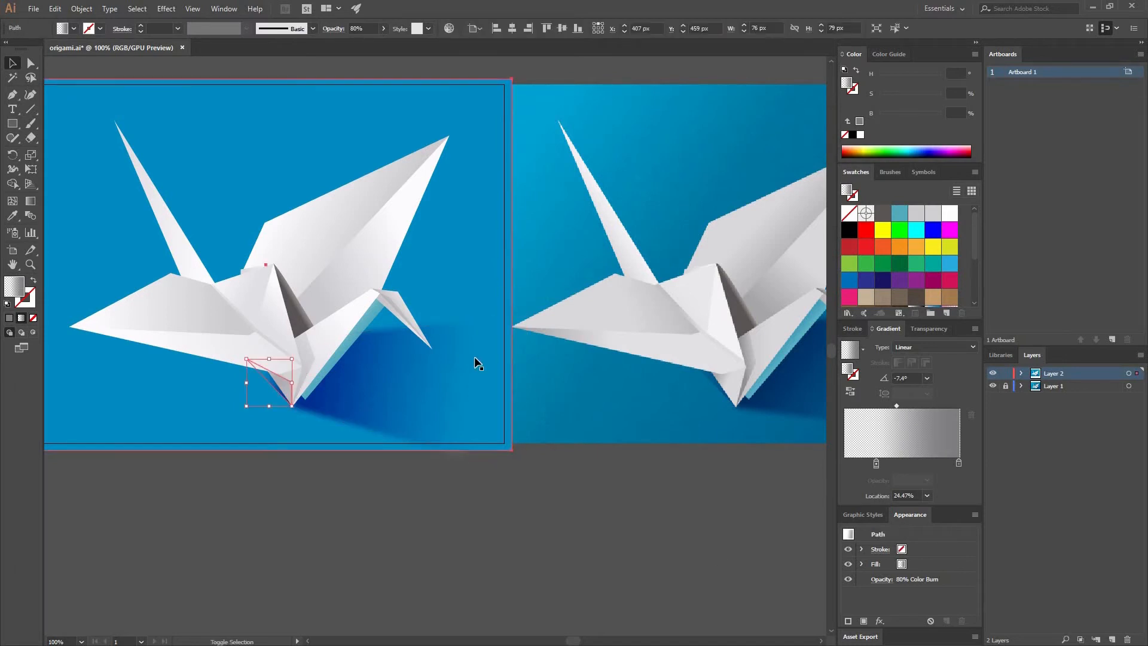
right_click(449, 303)
mouse_move(482, 475)
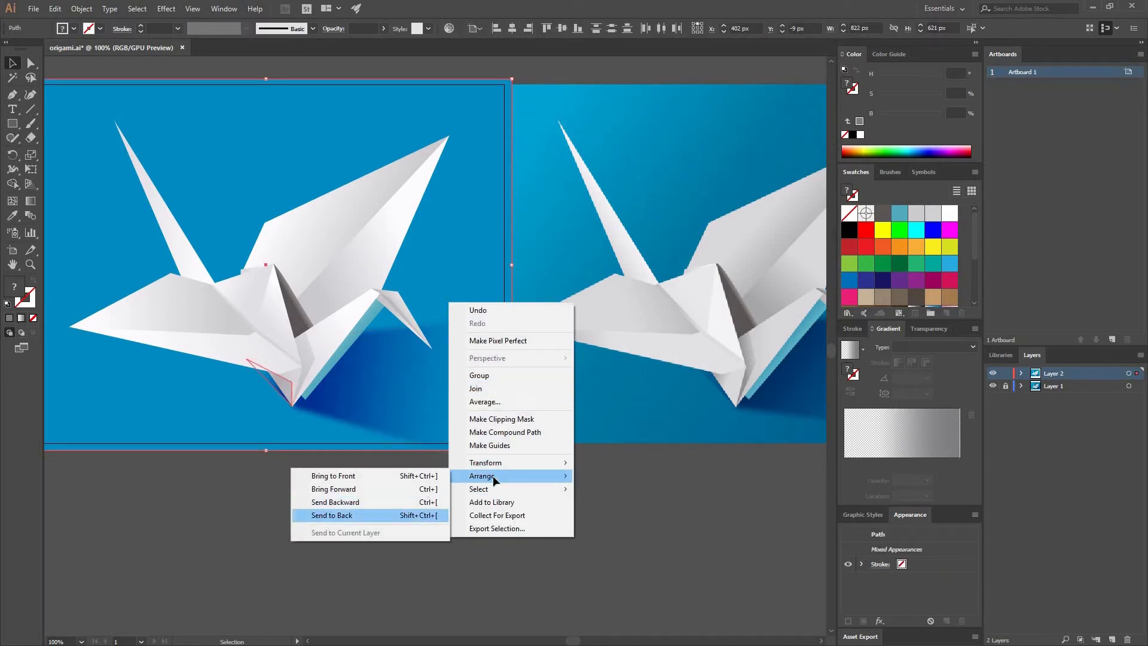
click(382, 515)
click(467, 487)
Shift the small triangular shadow's upper outer corner slightly outward along the underside of the front wing.
key(space)
drag(381, 471, 323, 466)
key(a)
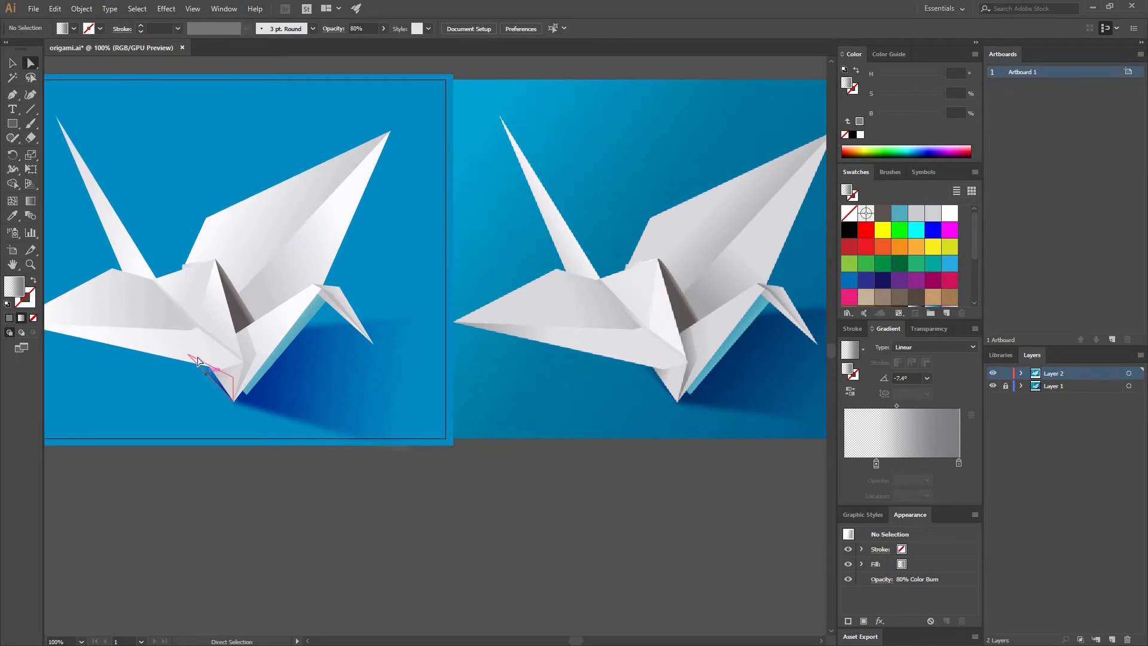
click(202, 362)
drag(188, 354, 183, 356)
click(286, 513)
scroll(253, 498, right, 5)
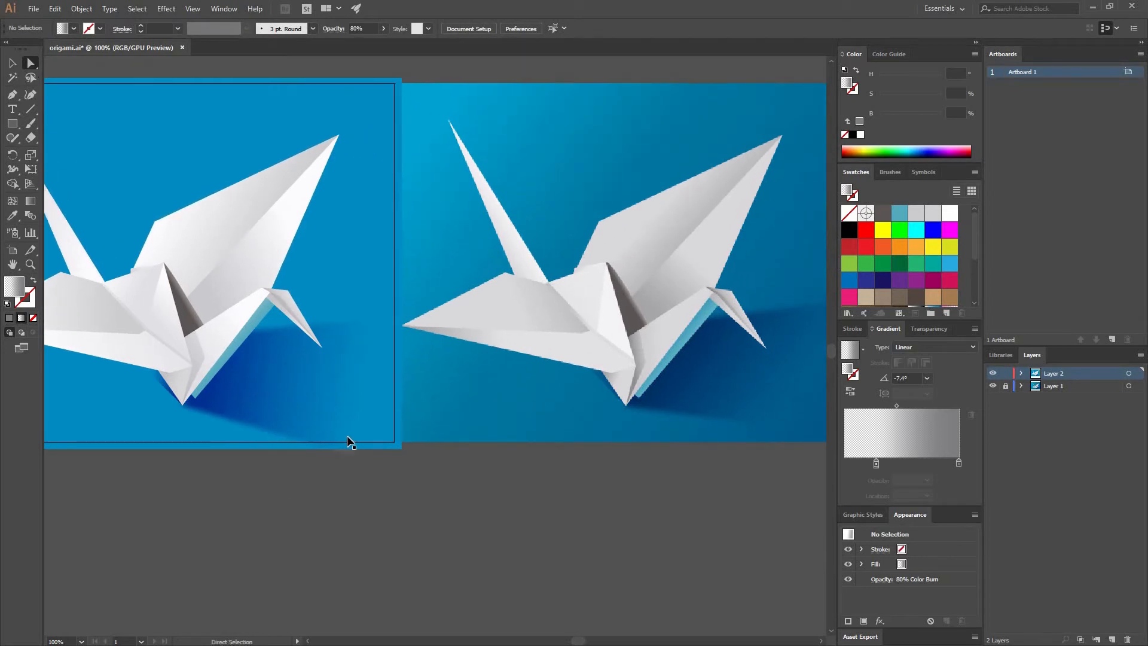
Unlock Layer 1 and move the reference image horizontally away from the artboard, leaving a gap beside the artwork.
key(ctrl+minus)
key(ctrl+minus)
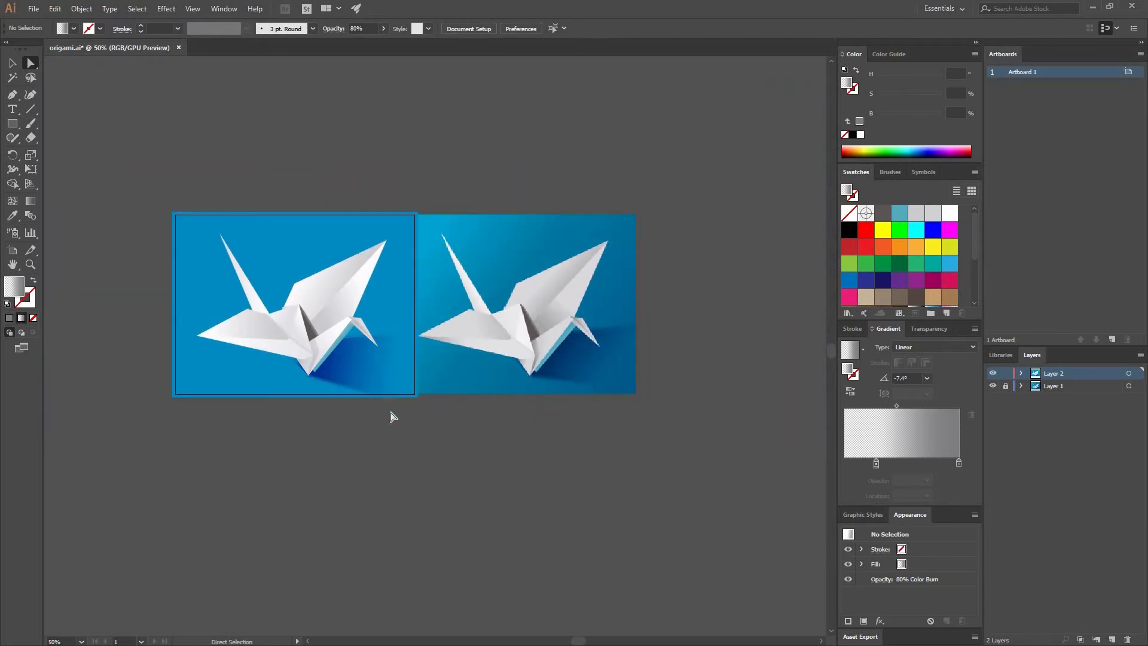
key(v)
drag(575, 290, 618, 292)
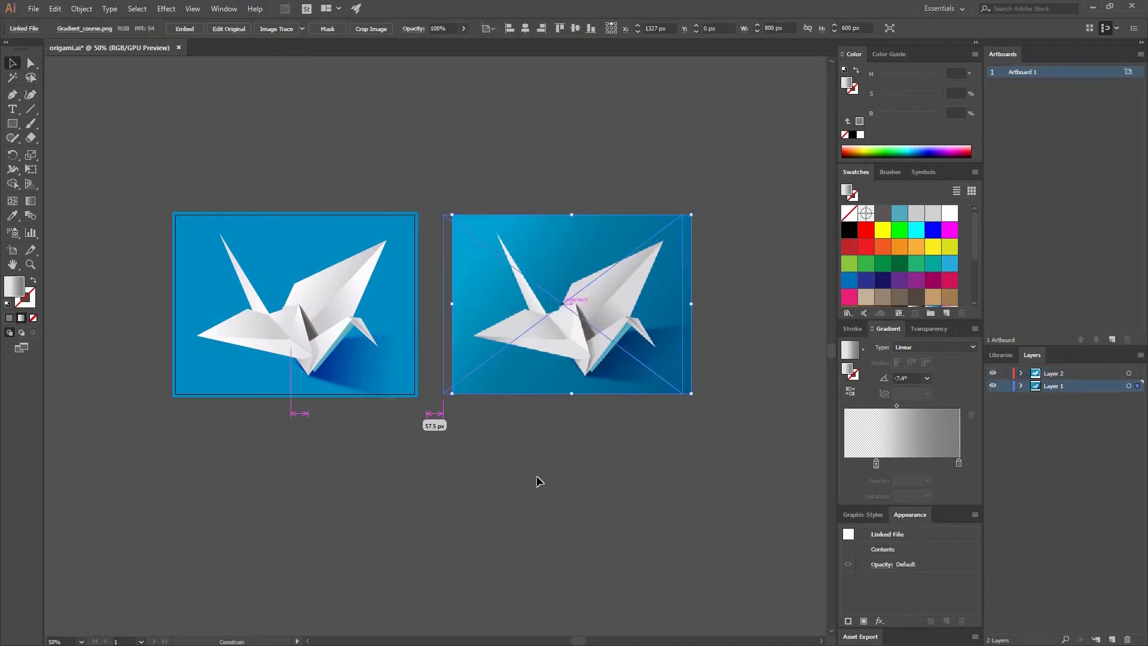
click(393, 317)
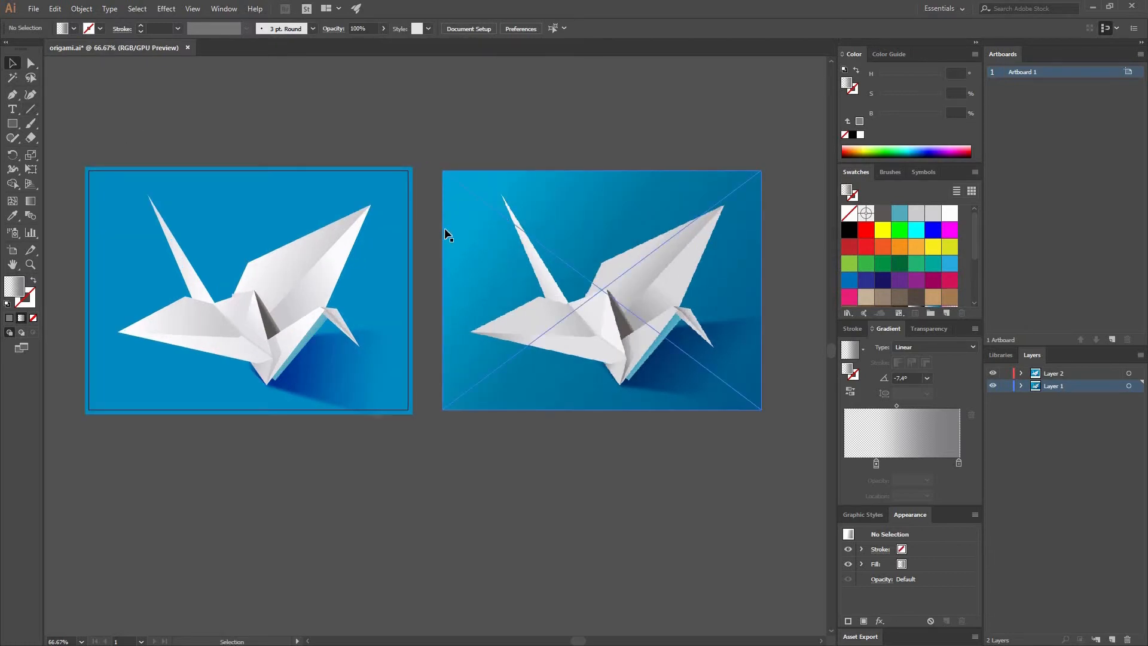
Examine the surface texture and background tones of the reference crane image up close.
key(ctrl+plus)
key(ctrl+plus)
key(ctrl+plus)
key(ctrl+plus)
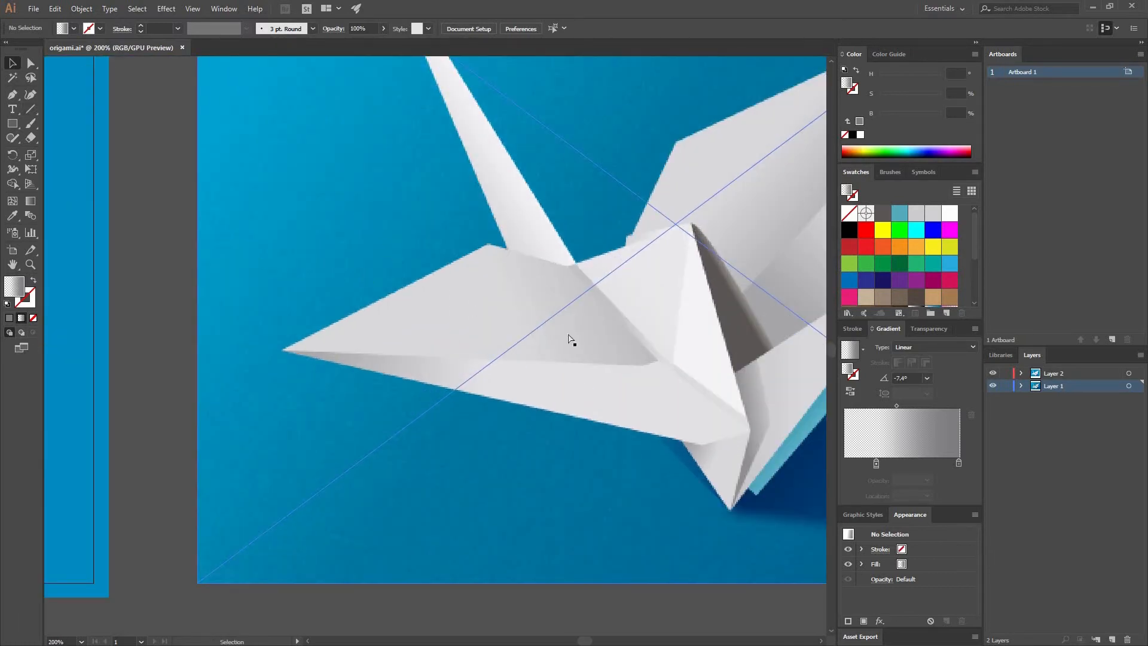
key(ctrl+minus)
key(ctrl+minus)
key(ctrl+minus)
key(ctrl+minus)
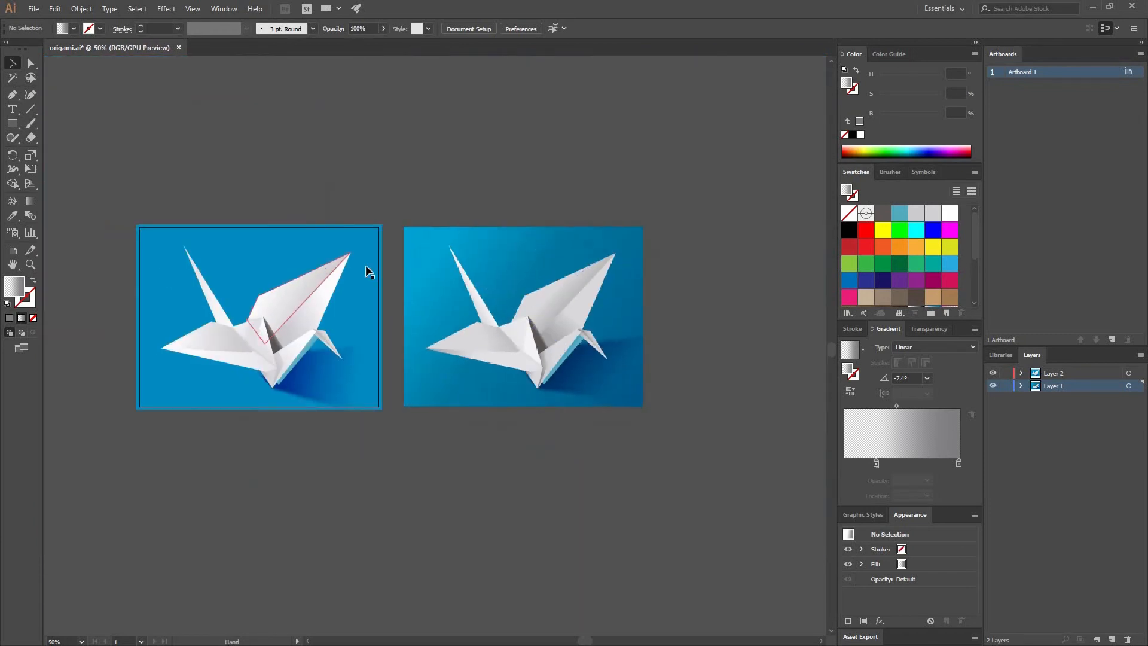
Draw an 844 x 640 px rectangle over the whole artboard, fill it with black, and move it to Layer 2.
key(ctrl+plus)
click(12, 123)
drag(123, 186, 460, 441)
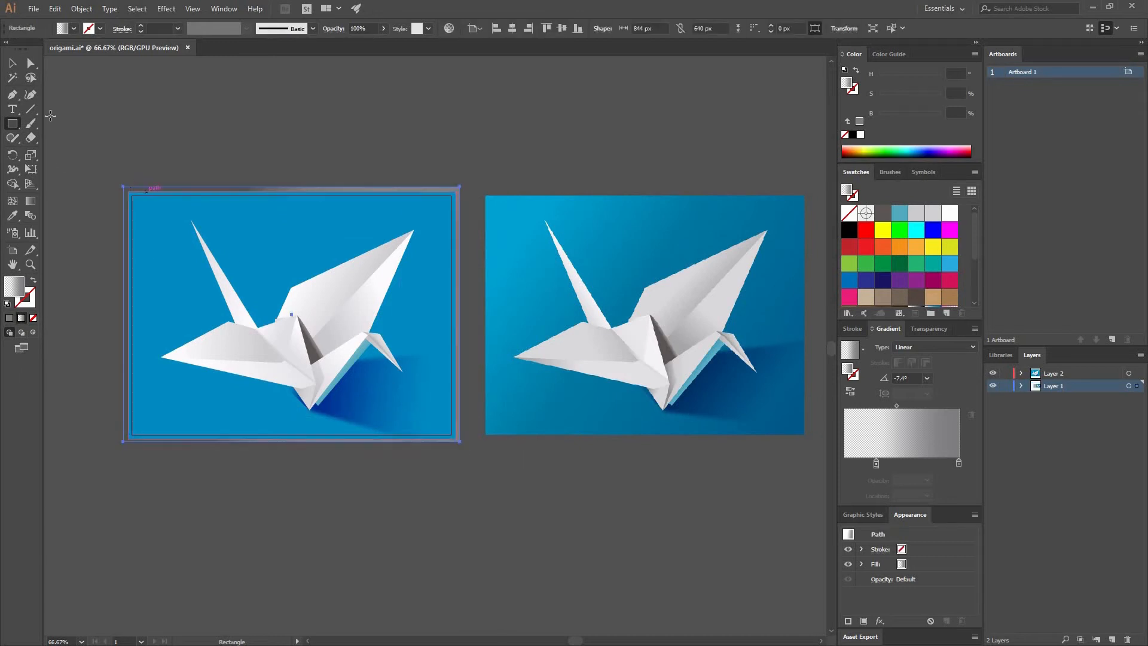
click(13, 63)
click(851, 229)
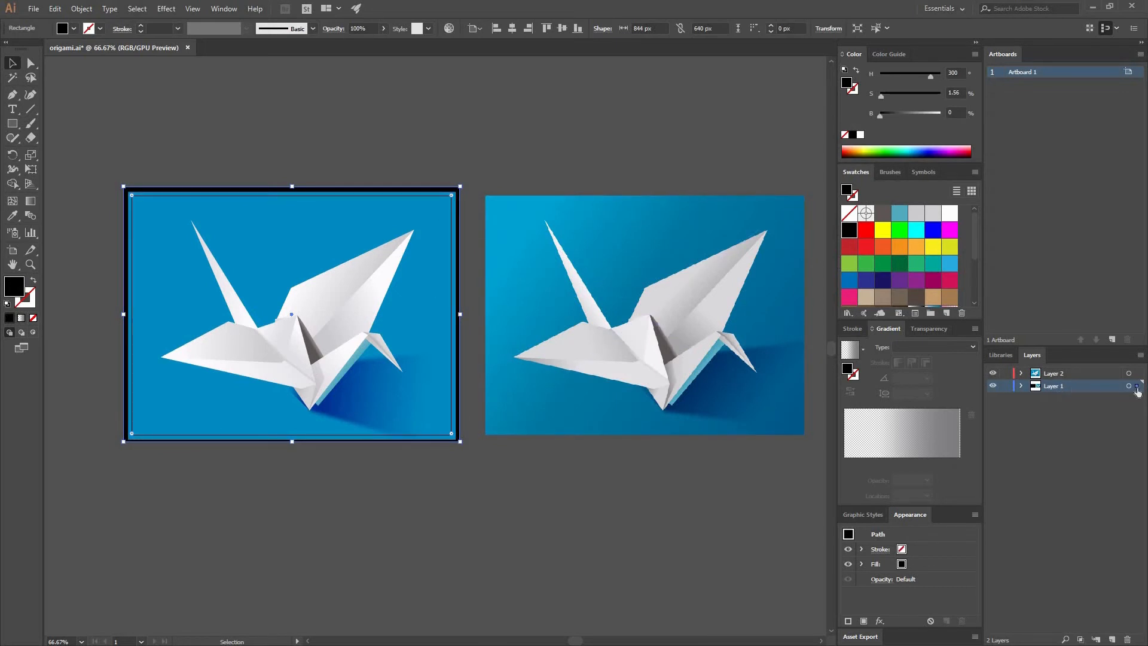
drag(1138, 374, 1138, 374)
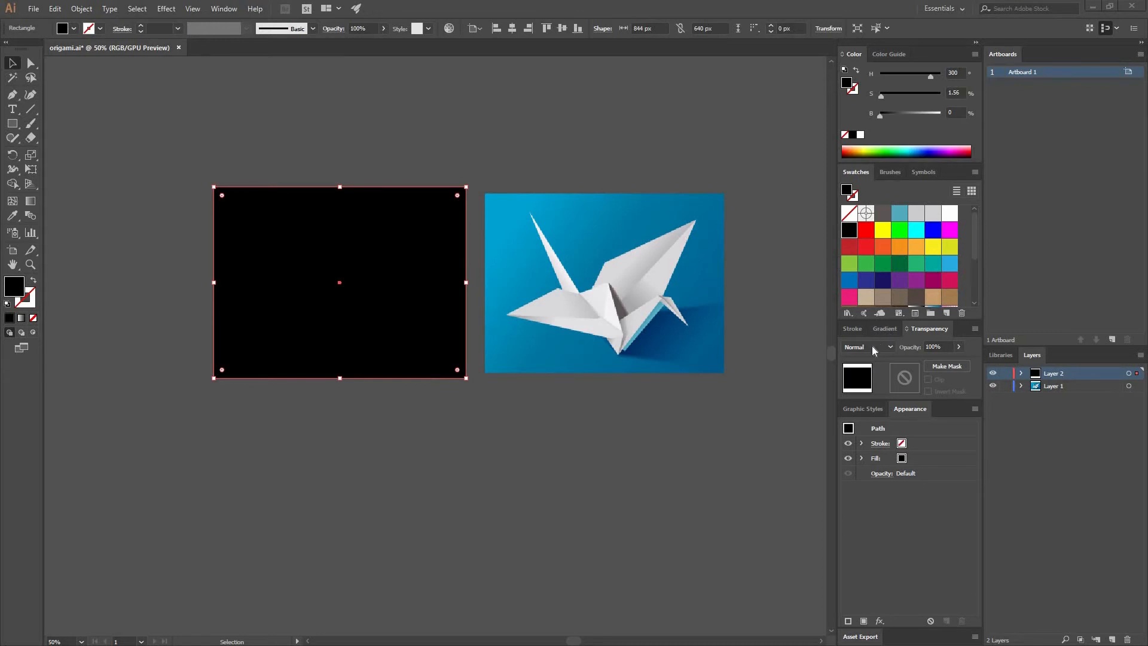
Fill the rectangle with the bright blue sampled from the upper corner of the reference image's background.
click(884, 328)
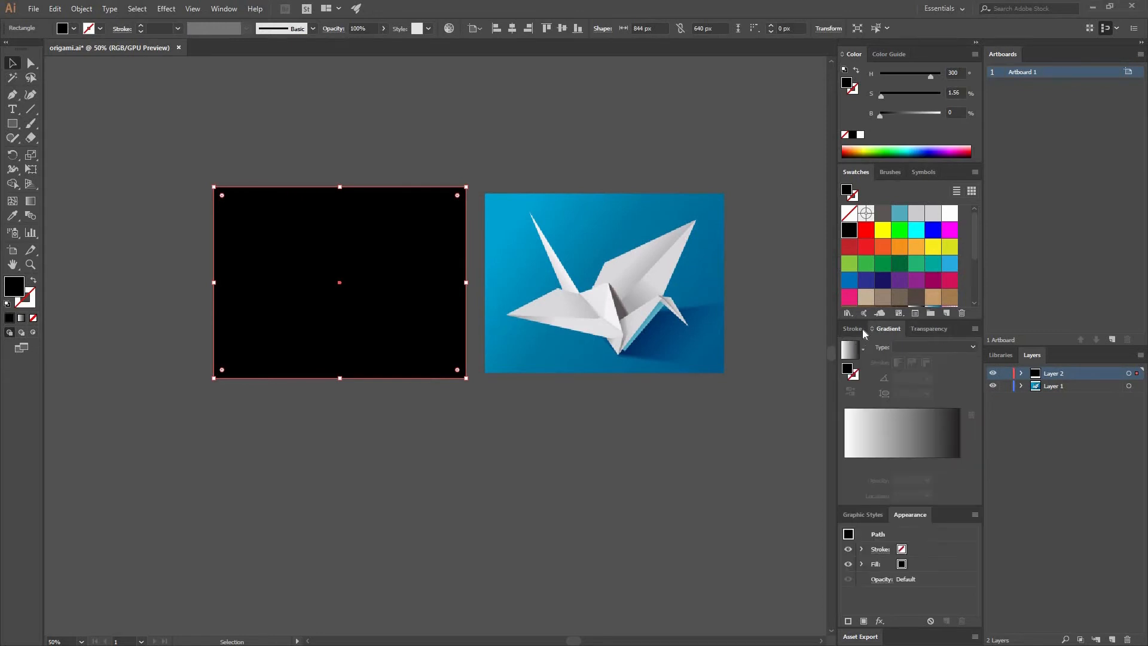
click(11, 216)
click(515, 201)
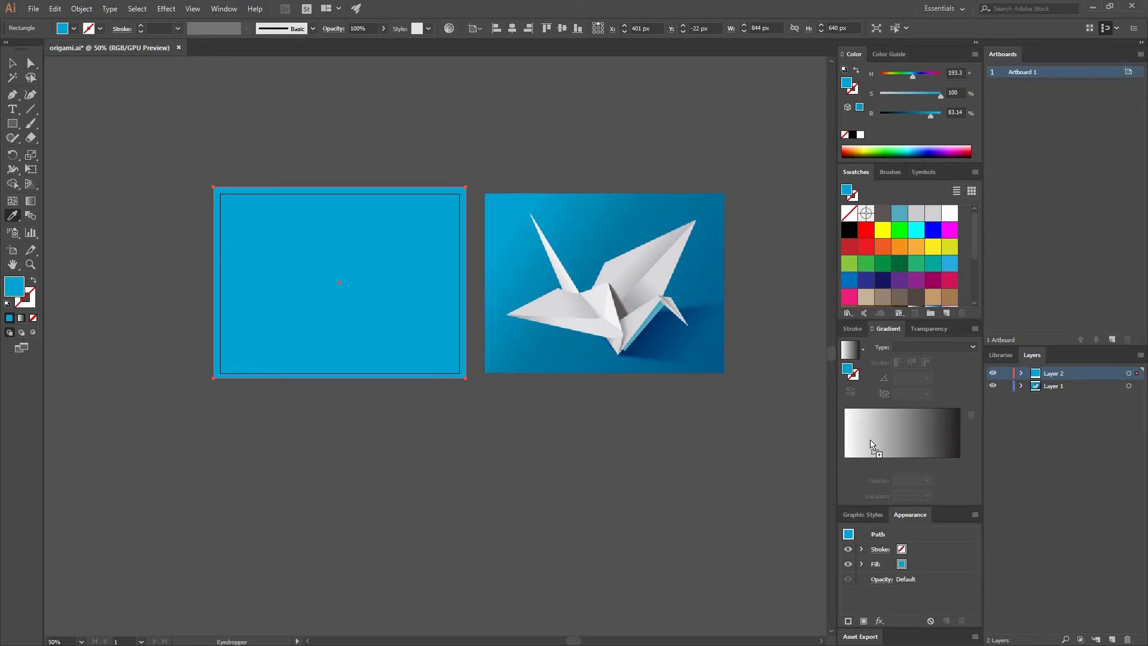
Give the rectangle a linear gradient from the bright blue to dark teal (126179), removing the white and black stops.
click(917, 466)
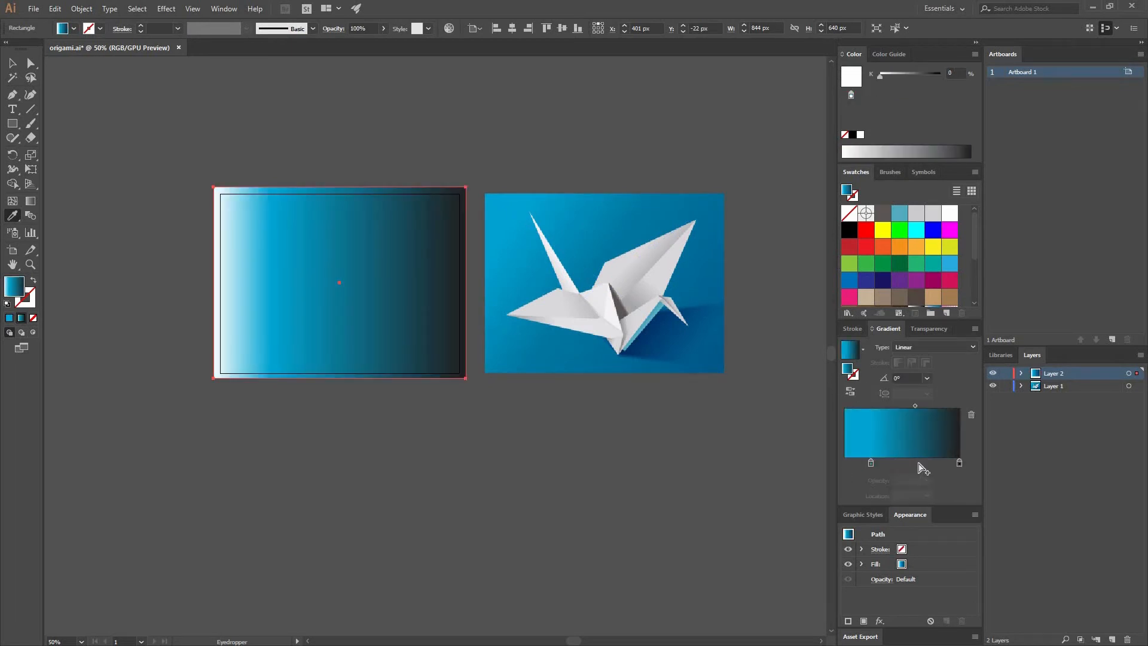
click(917, 463)
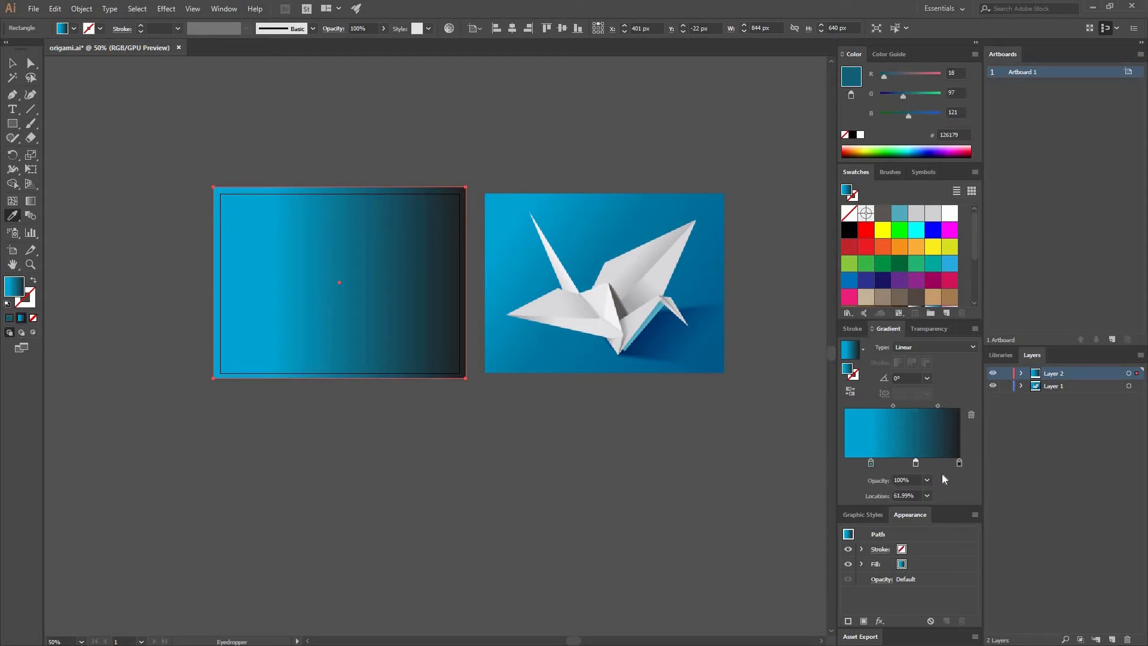
drag(958, 463, 955, 497)
drag(915, 462, 958, 462)
drag(871, 462, 807, 453)
click(958, 462)
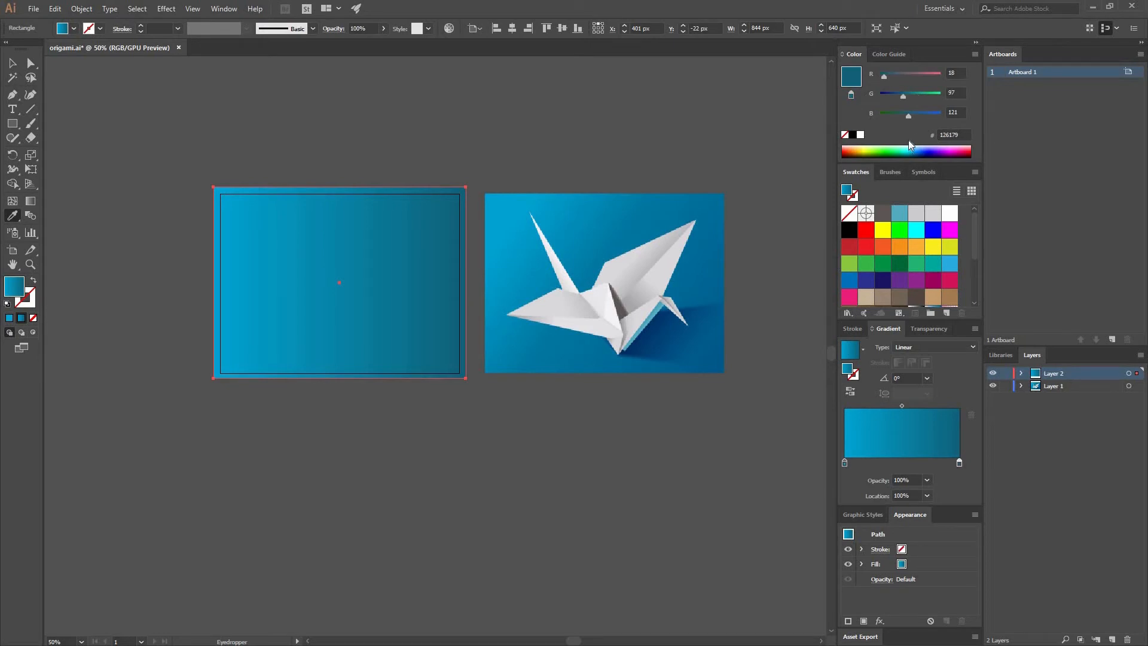
Adjust the gradient's dark teal end stop to HSB 193.81, 94.17, 47.06.
shift+click(907, 151)
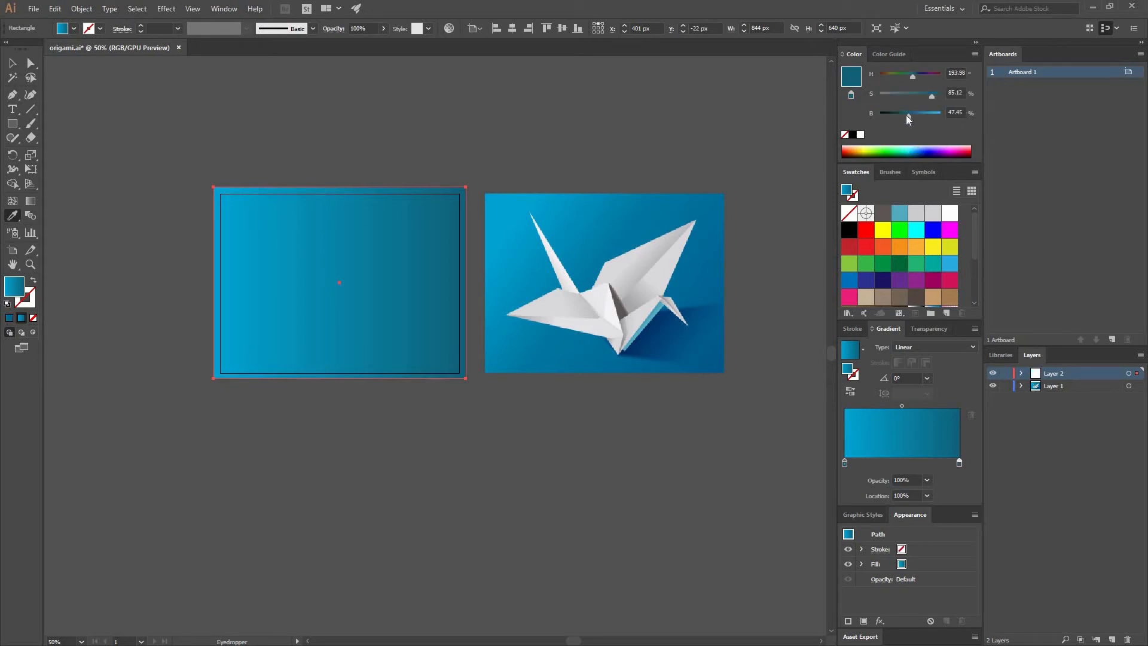
drag(913, 116, 912, 116)
click(20, 65)
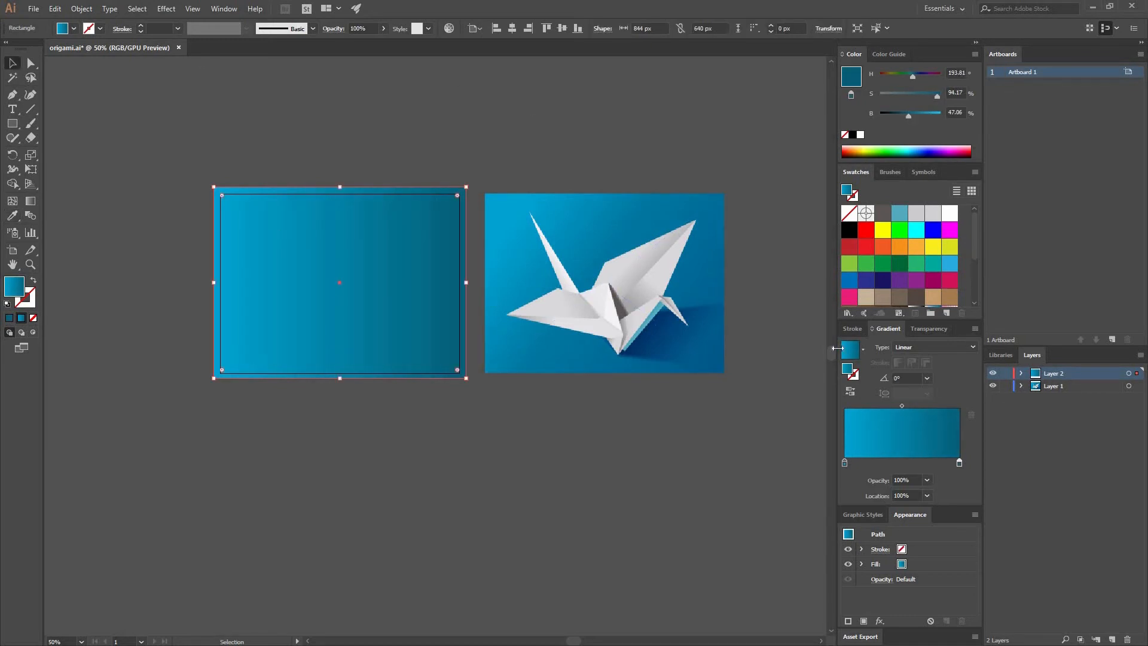
Apply a Regular Grain texture effect with intensity 50 and contrast 60 to the gradient rectangle.
click(936, 329)
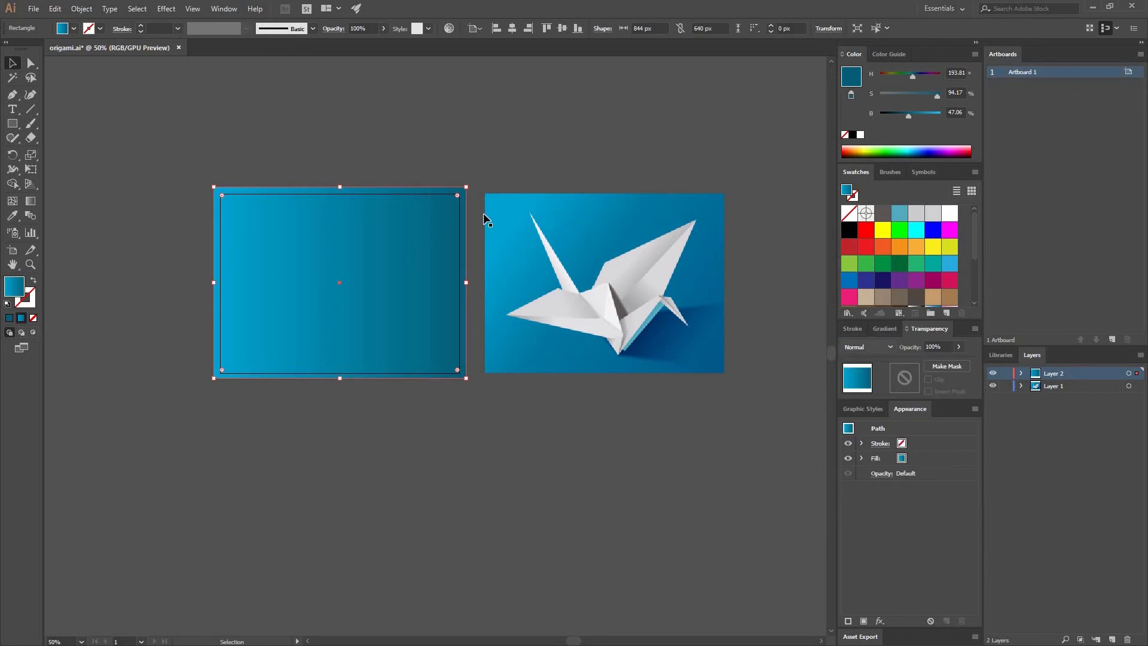
click(169, 9)
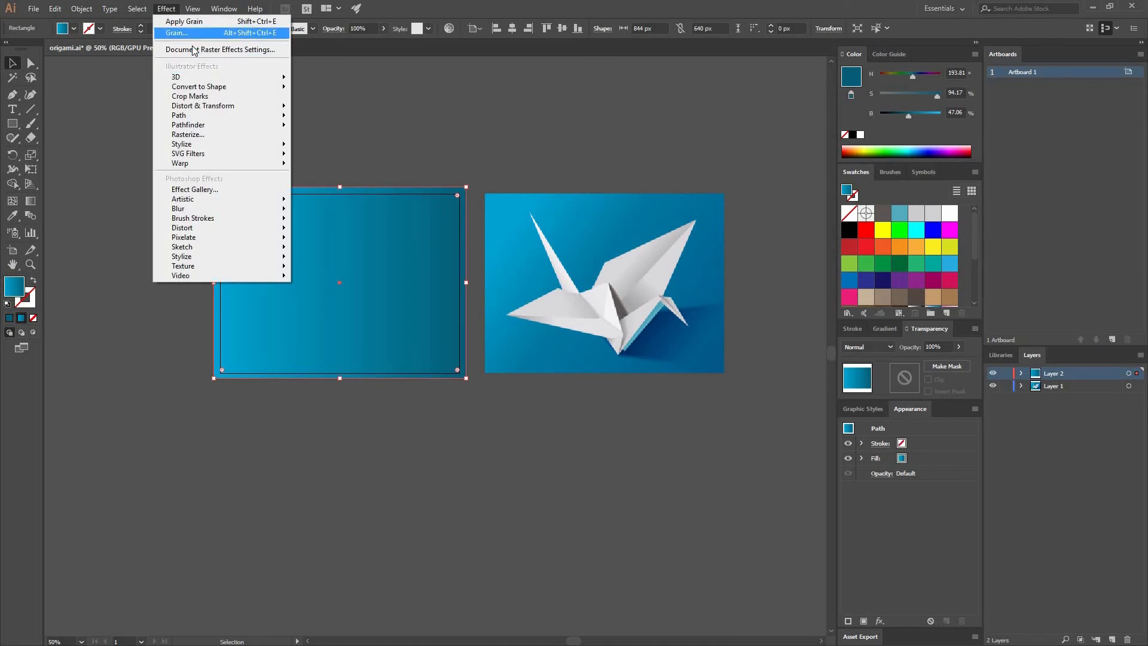
mouse_move(178, 270)
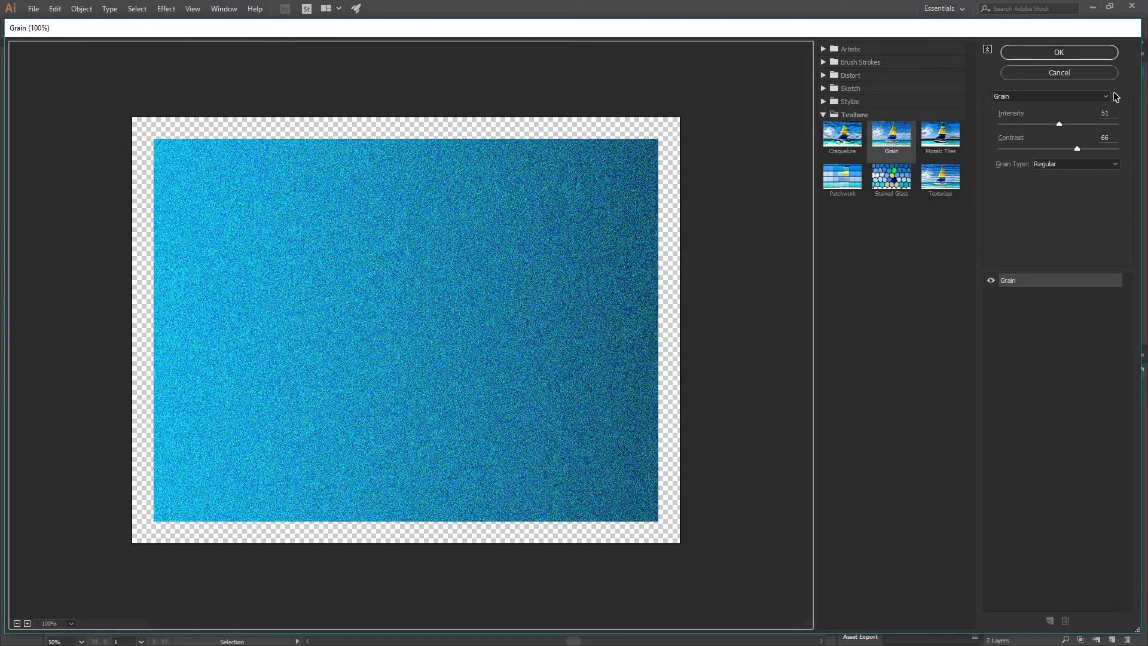
click(1078, 115)
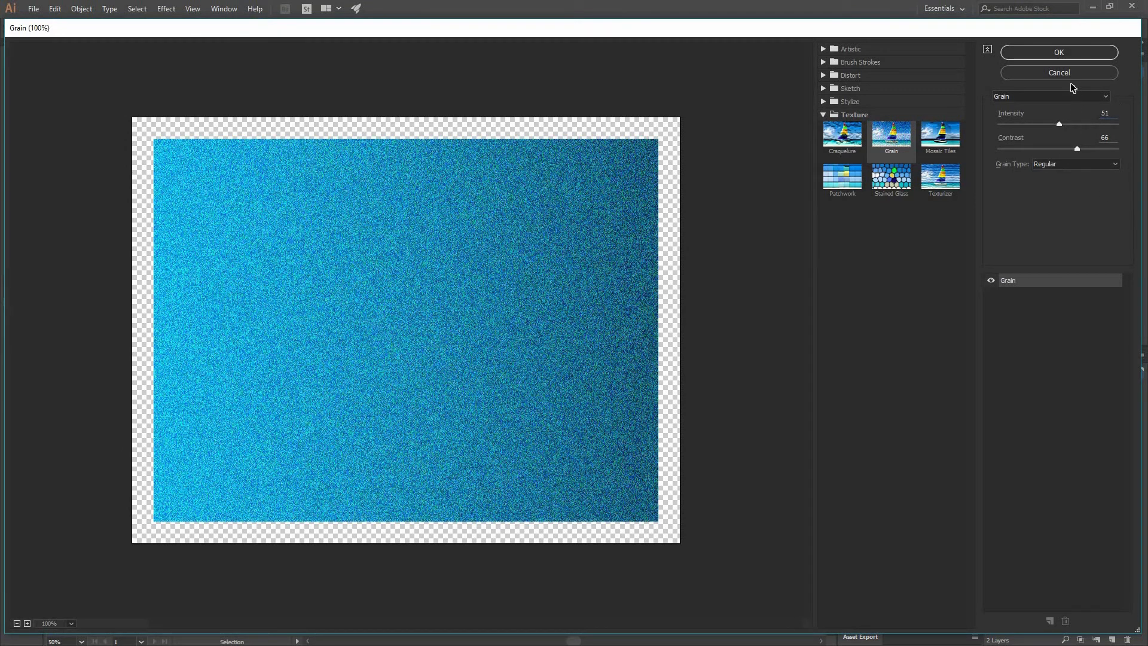
text(50)
text(60)
click(1074, 54)
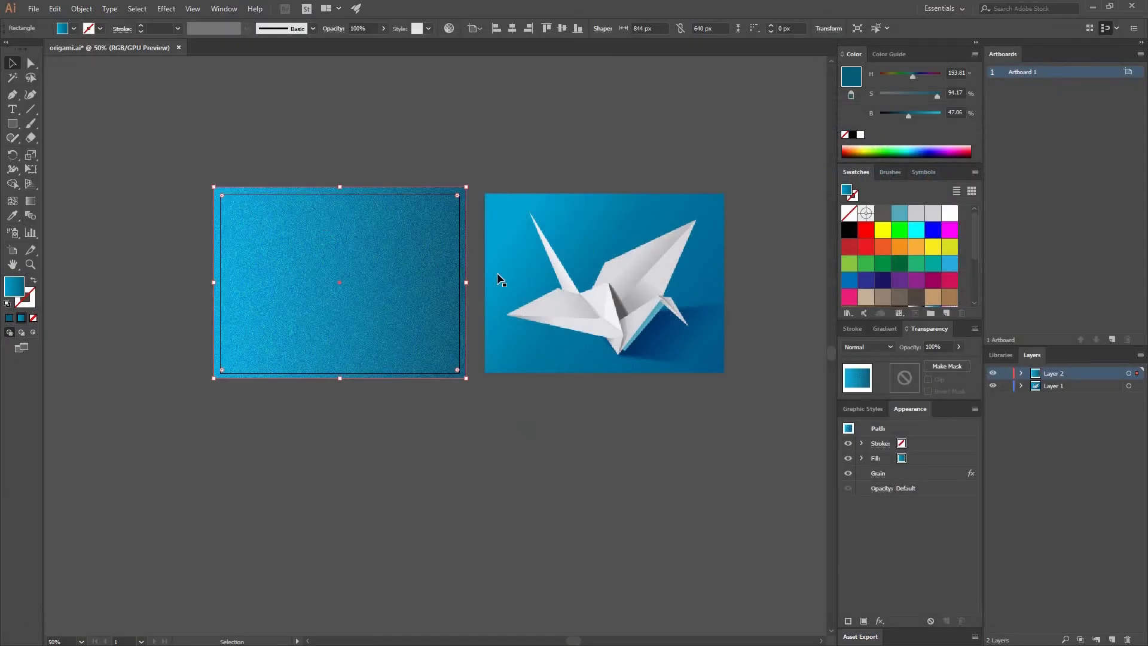
Set the grain rectangle's blending mode to Overlay.
click(866, 347)
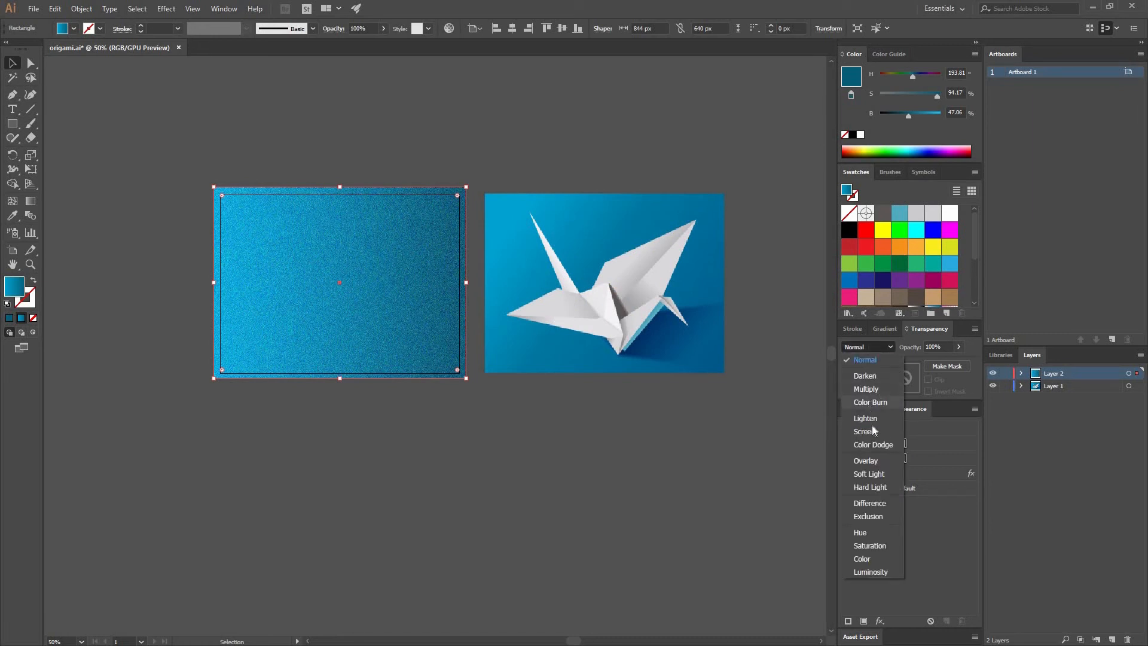
click(866, 461)
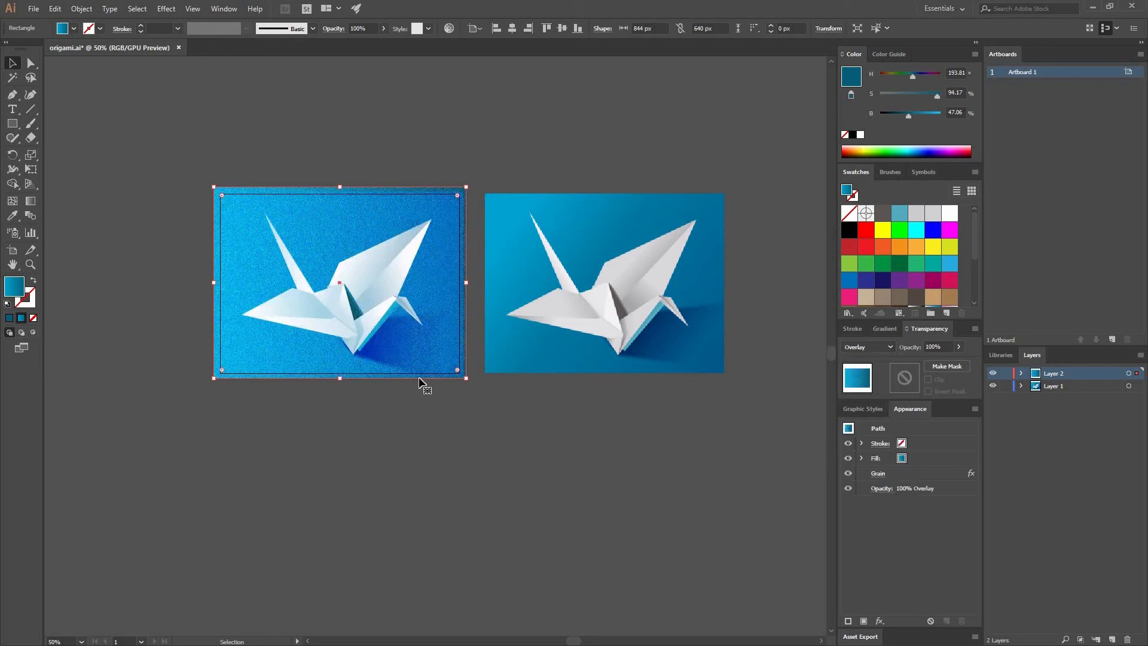
key(ctrl+1)
drag(494, 369, 307, 299)
drag(494, 286, 521, 295)
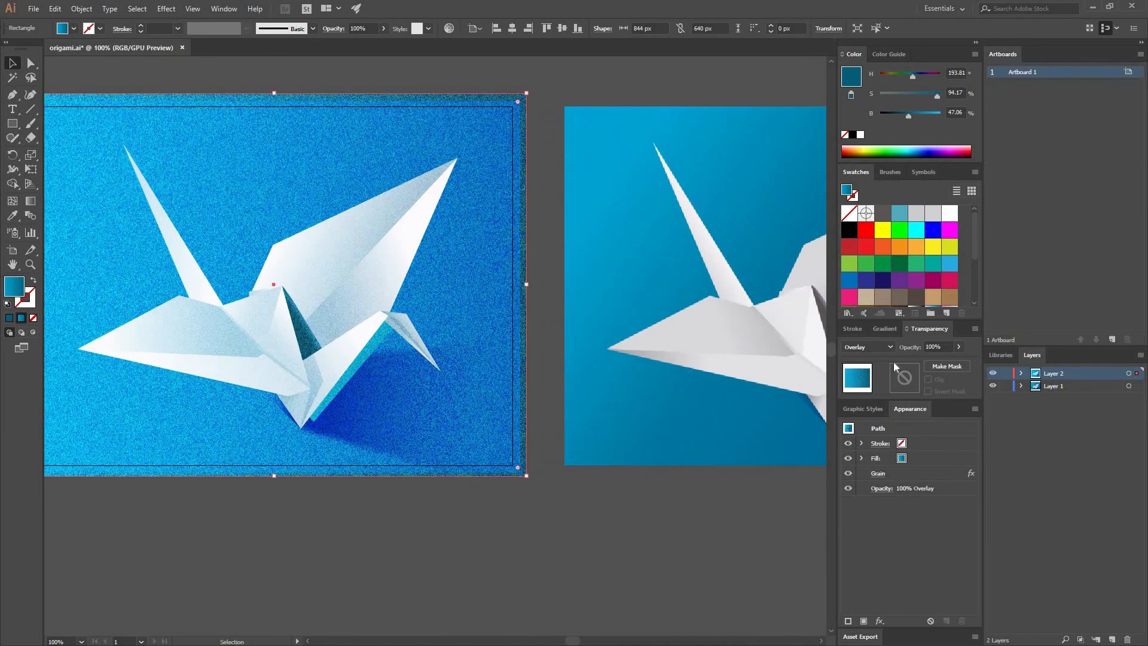
Reduce the grain rectangle's opacity to 30%.
key(Tab)
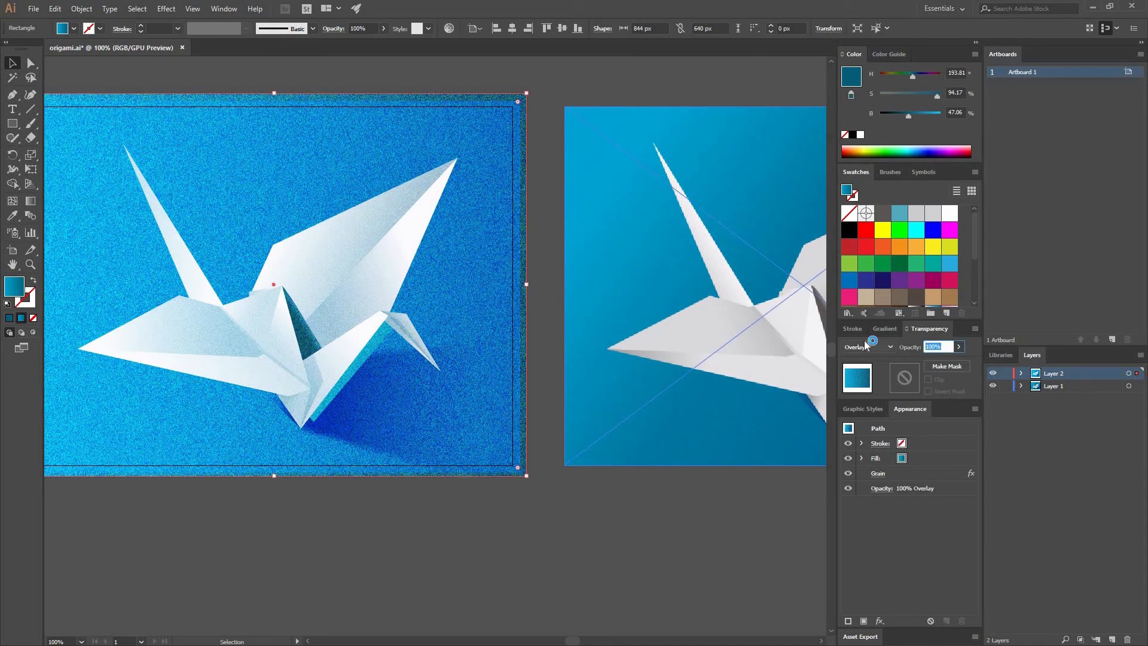
text(30)
key(Return)
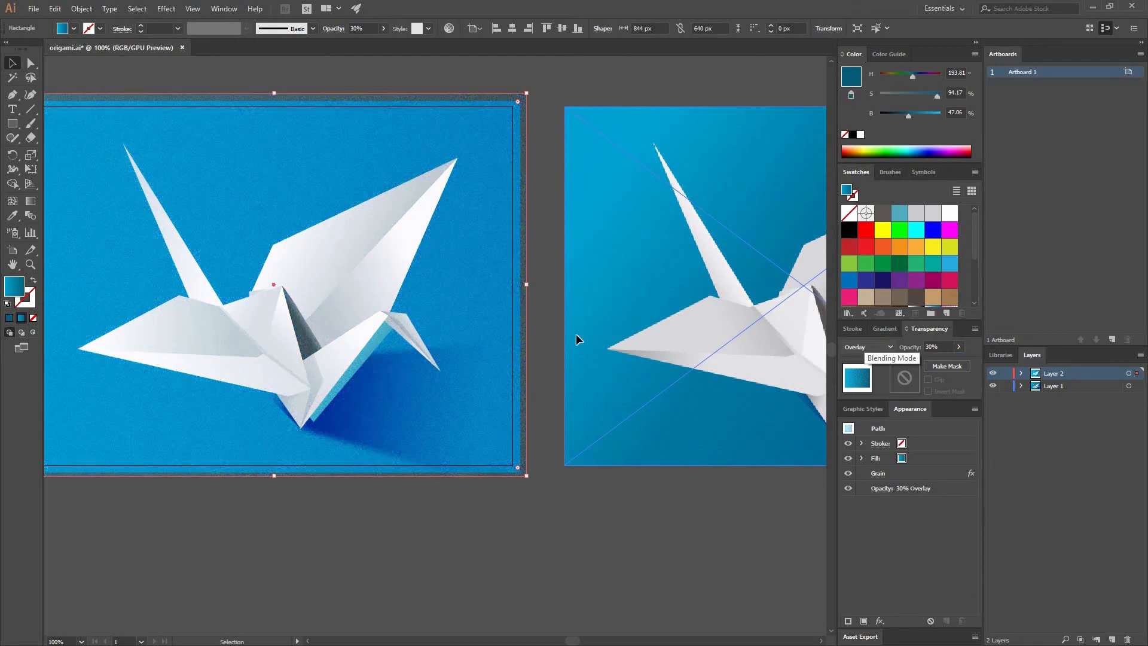
Set the grain rectangle's opacity to 20% and compare the artwork with the reference image.
key(Tab)
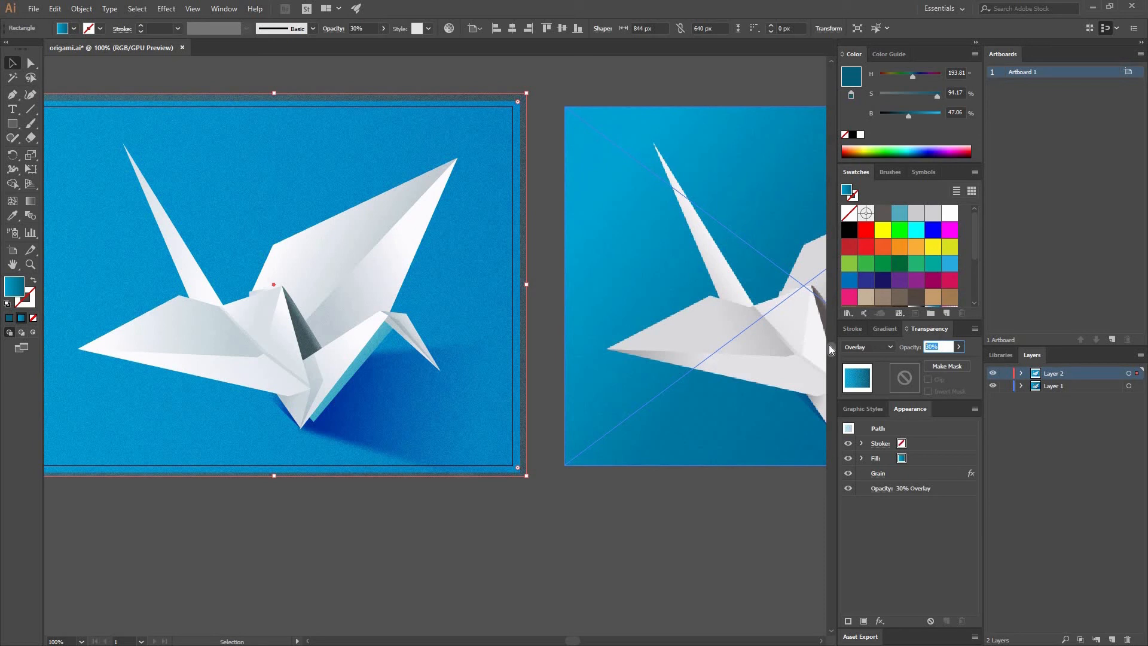
text(20)
key(Return)
click(582, 496)
drag(662, 381, 446, 369)
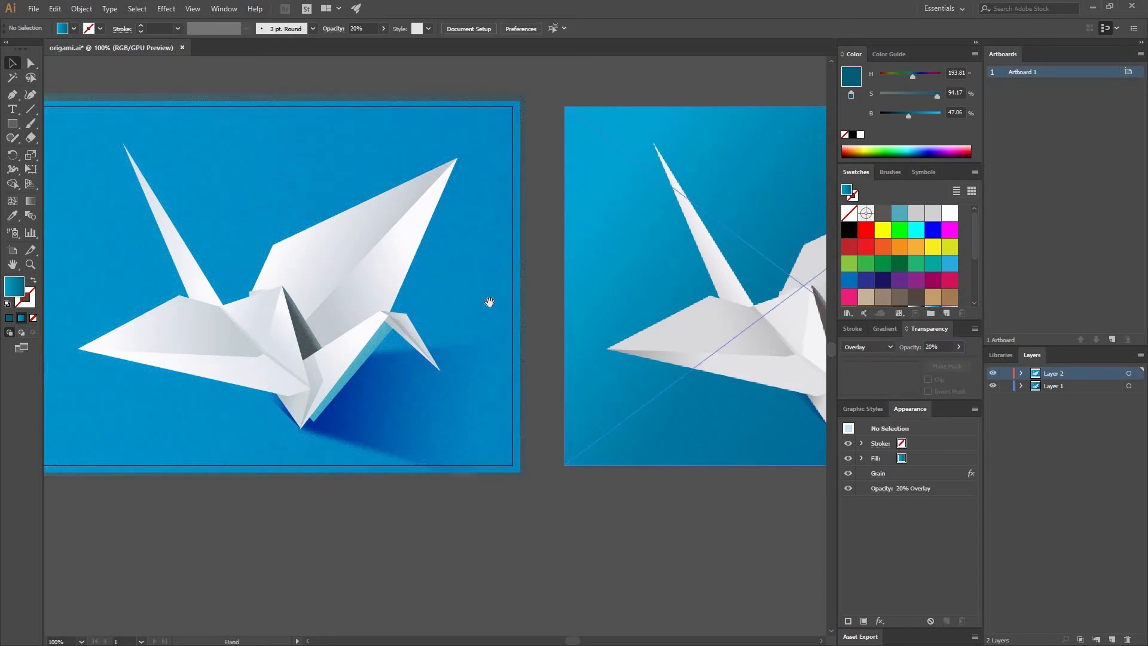
drag(269, 240, 555, 226)
key(ctrl+minus)
key(ctrl+minus)
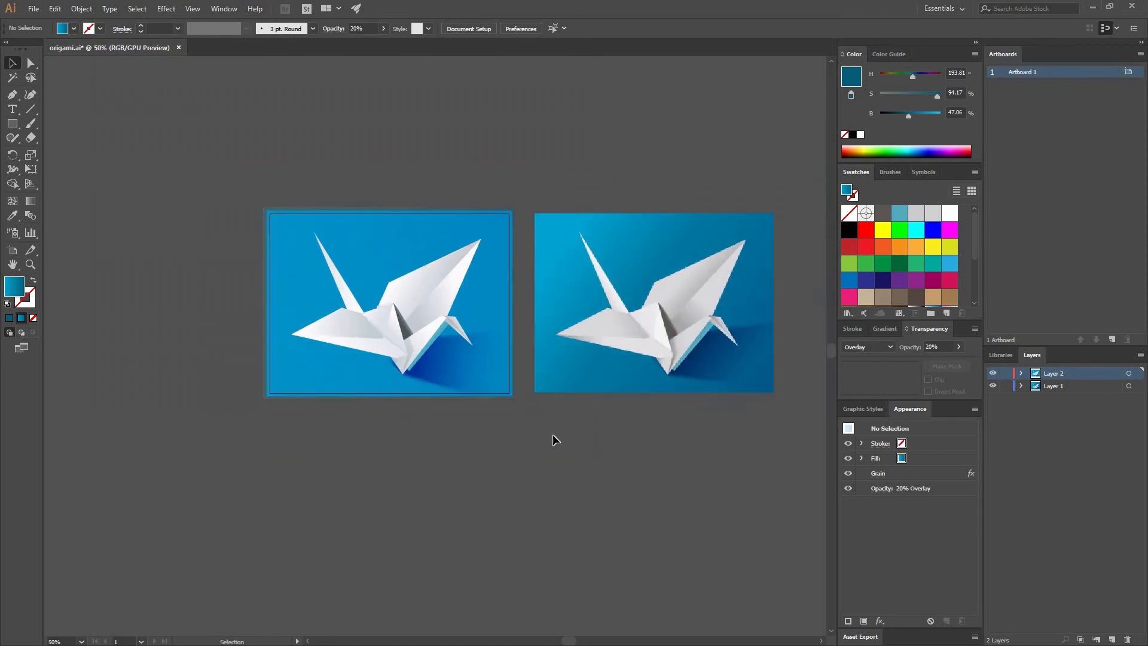
Preview the artboard in Save for Web as an 800 by 600 px PNG-24, and close the preview without saving.
drag(531, 427, 515, 424)
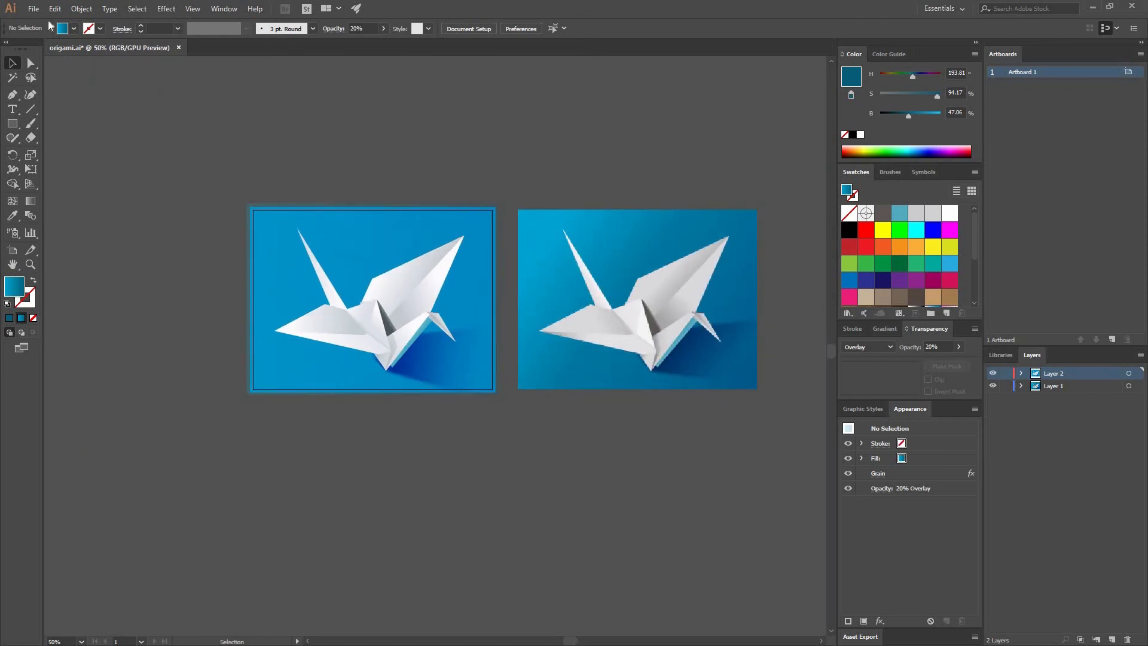
click(33, 8)
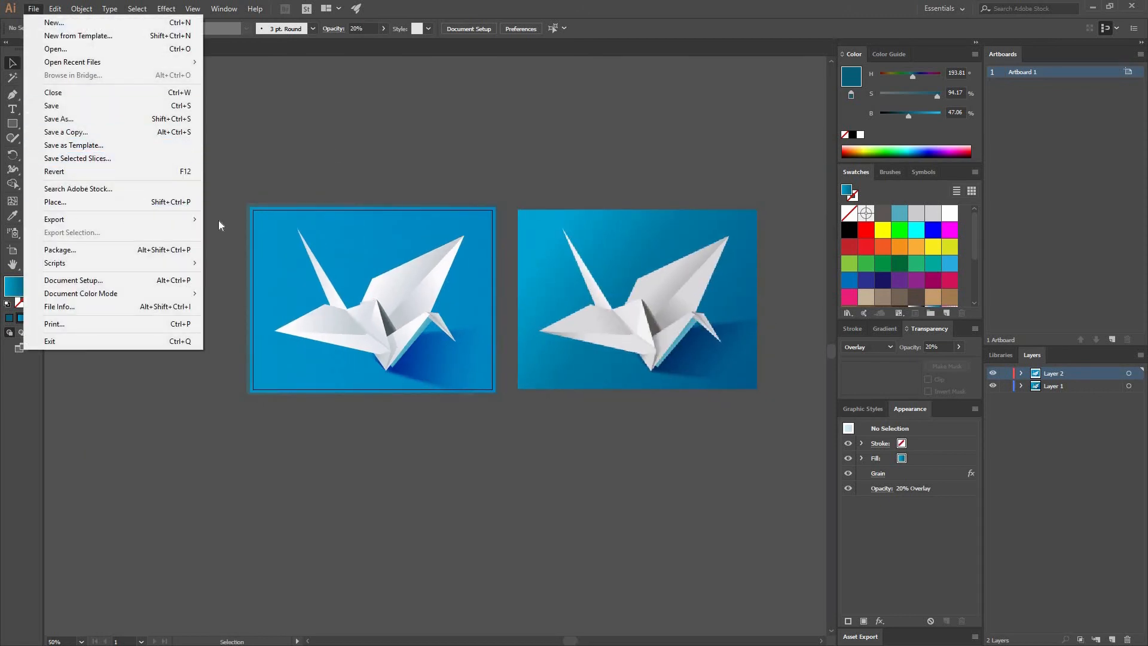
mouse_move(180, 219)
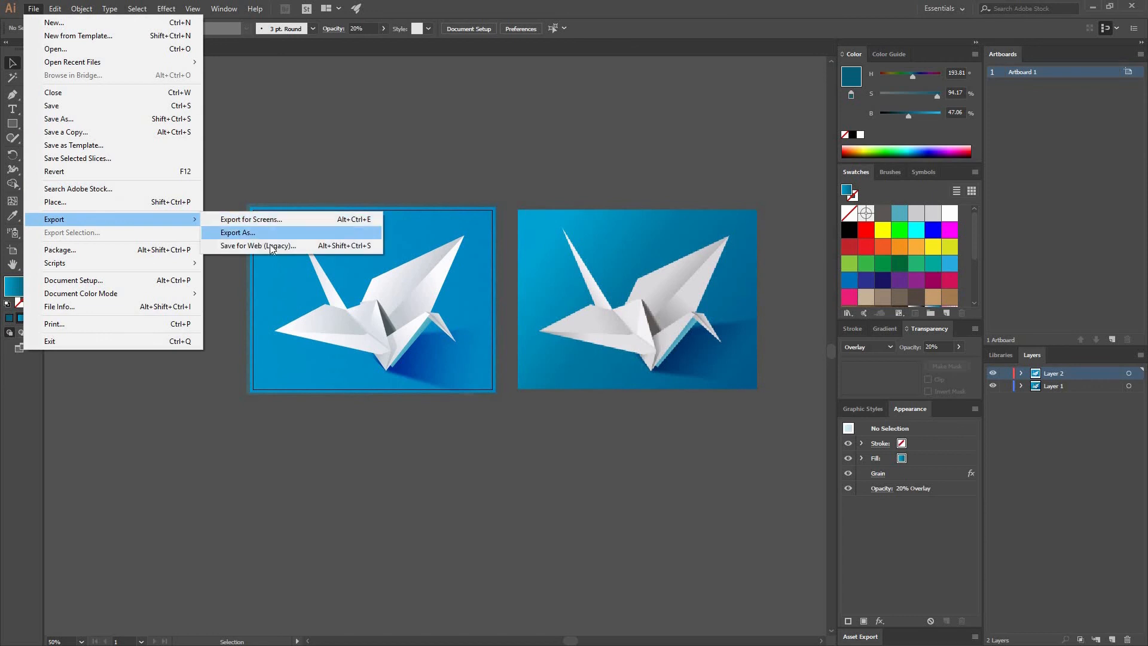
key(Return)
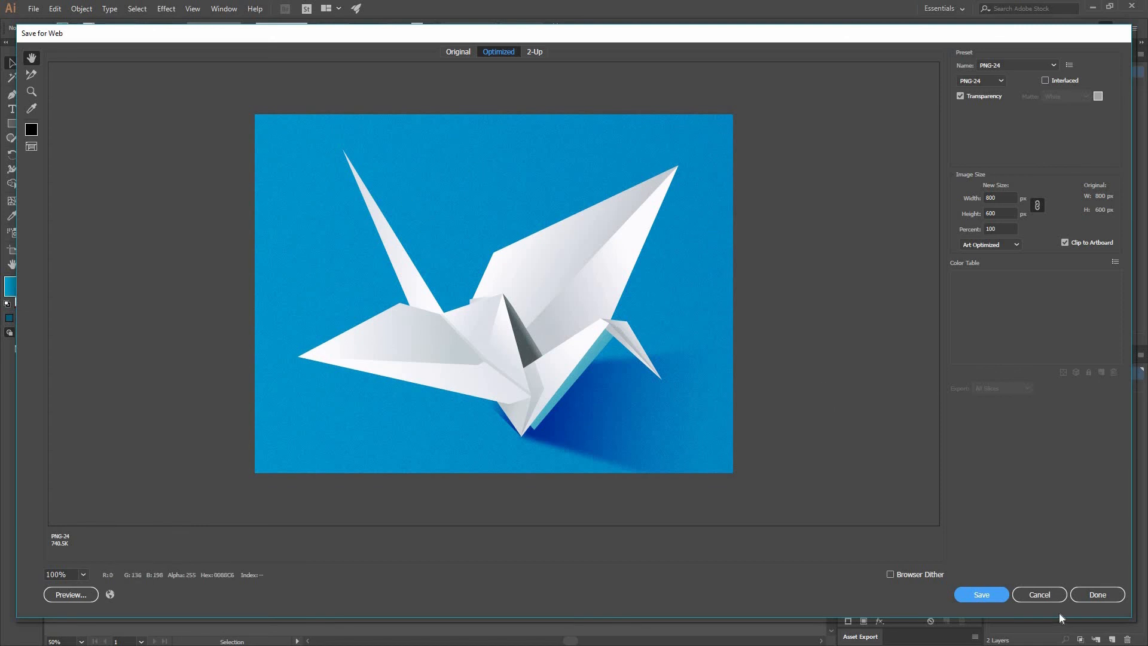
click(1020, 595)
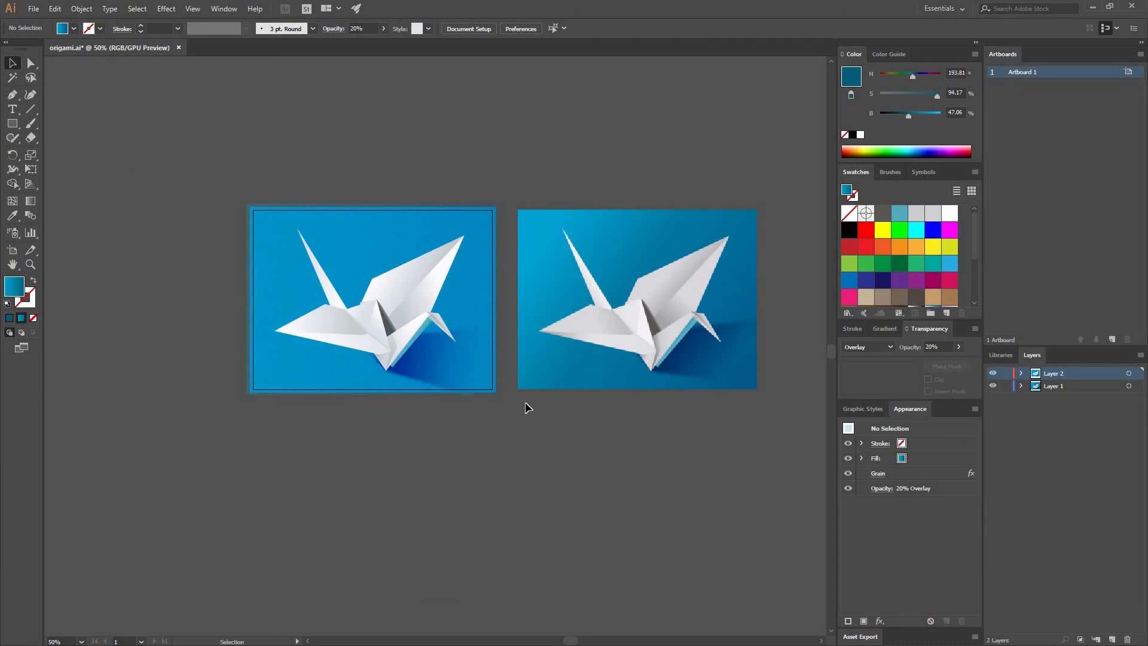
Examine the crane, its shadow and the grain overlay on the artboard at 100% zoom, leaving the overlay rectangle deselected.
key(ctrl+1)
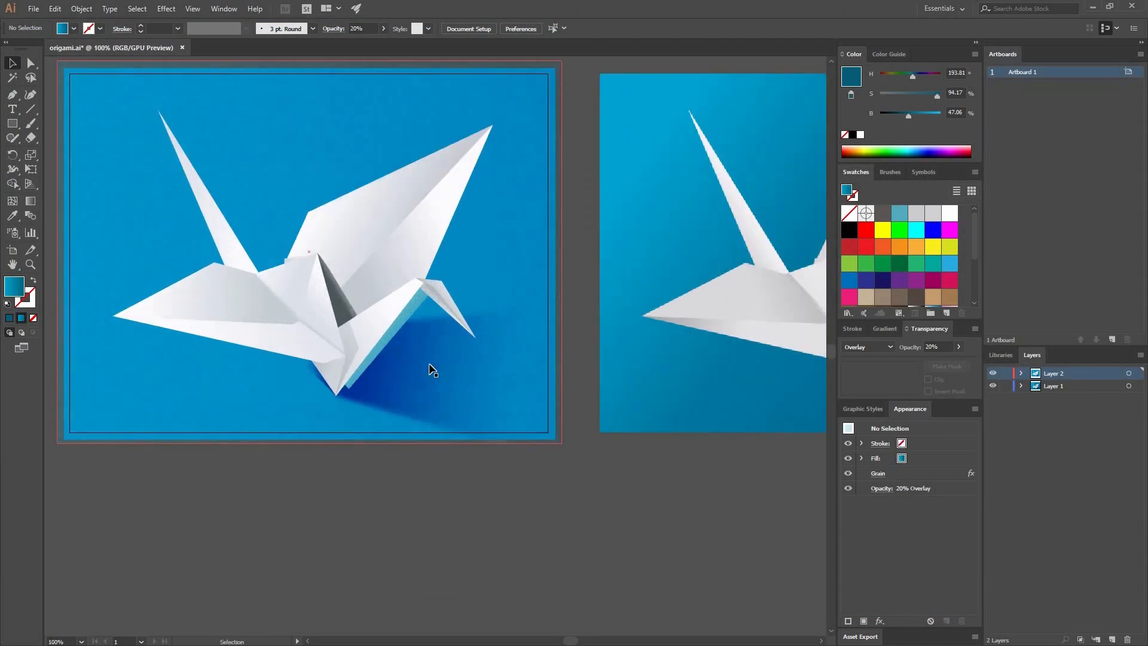
drag(521, 285, 604, 311)
click(642, 334)
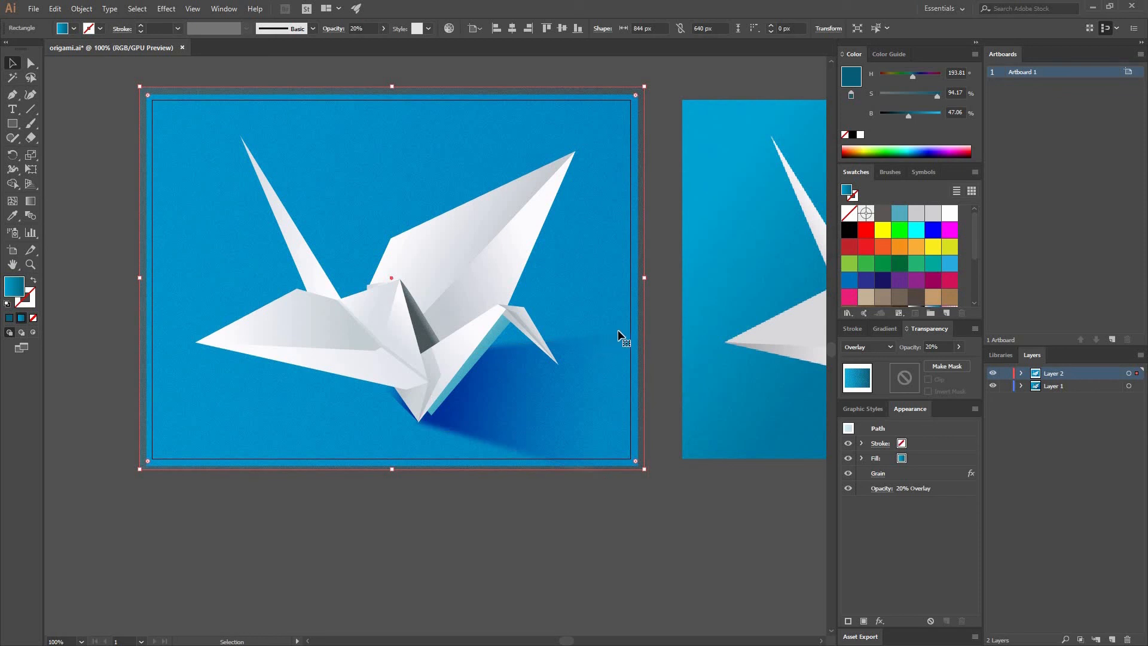
mouse_move(647, 380)
mouse_down()
mouse_move(660, 347)
mouse_move(663, 382)
mouse_up()
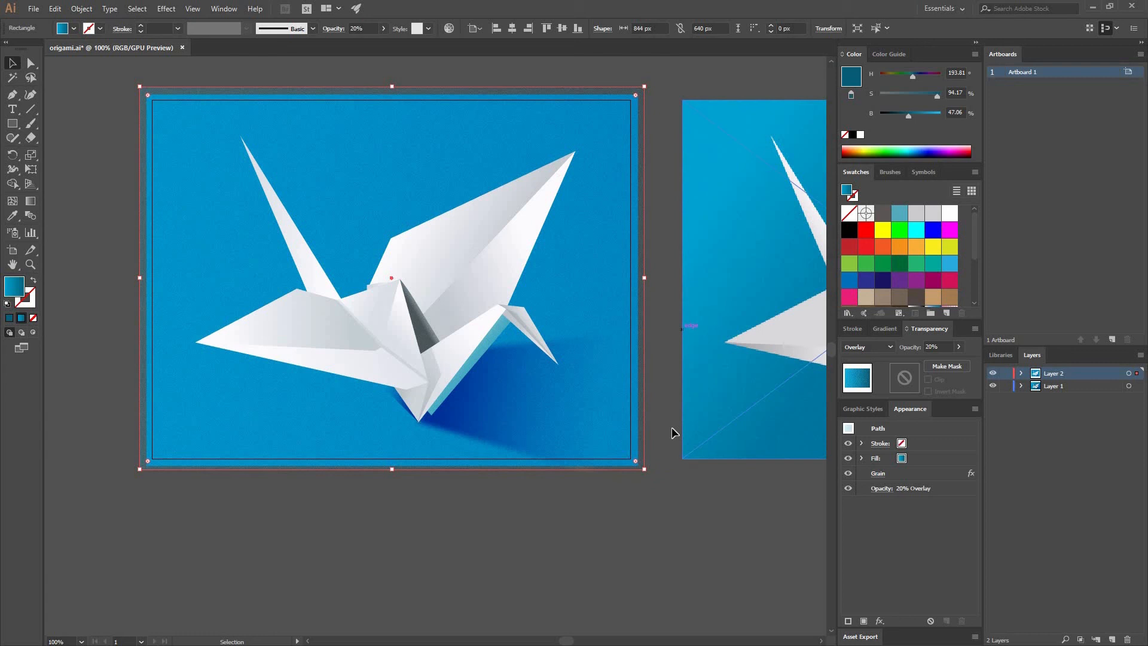
click(665, 483)
drag(657, 482, 443, 417)
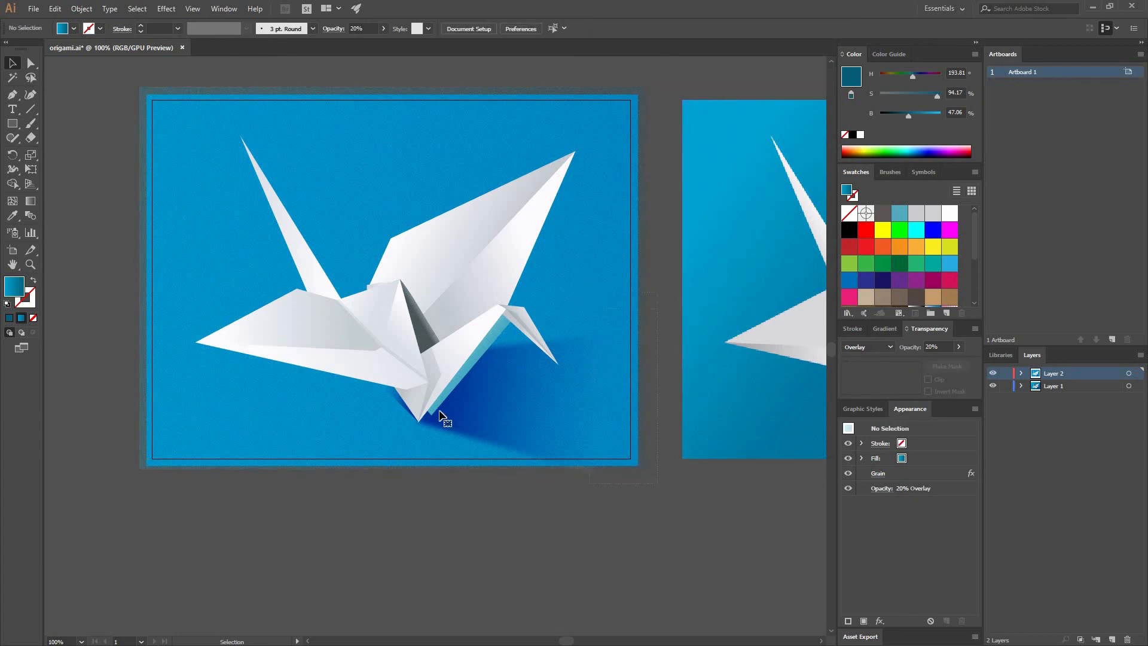